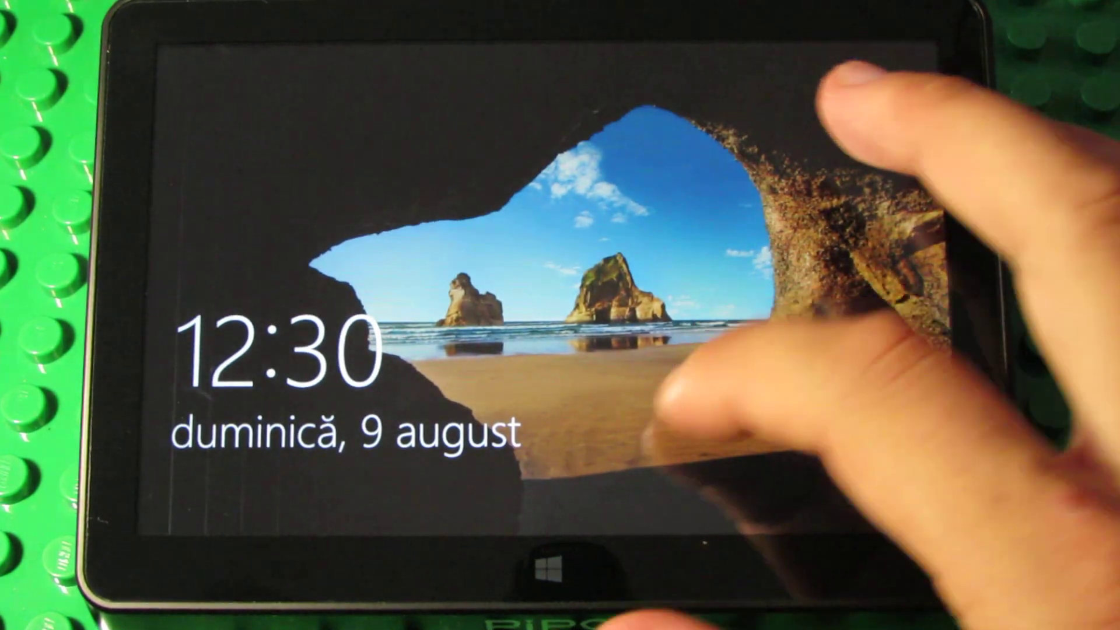
Unlock the lock screen, sign in with the PIN and bring up Action Center
{"action": "left_click_drag", "start_coordinate": [674, 377], "coordinate": [682, 114]}
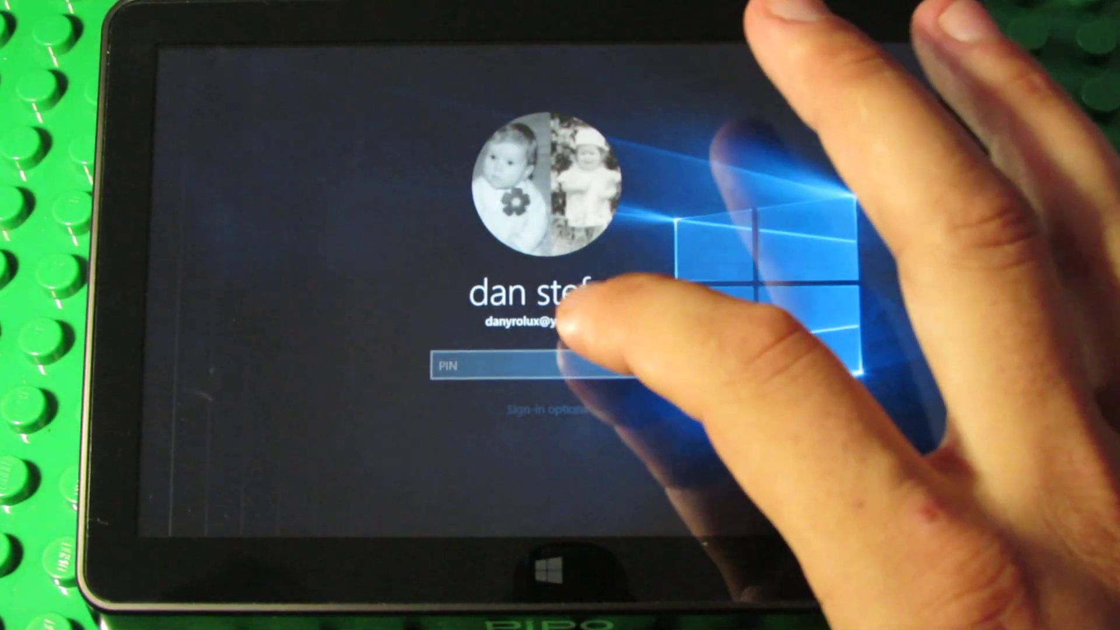
{"action": "left_click", "coordinate": [560, 365]}
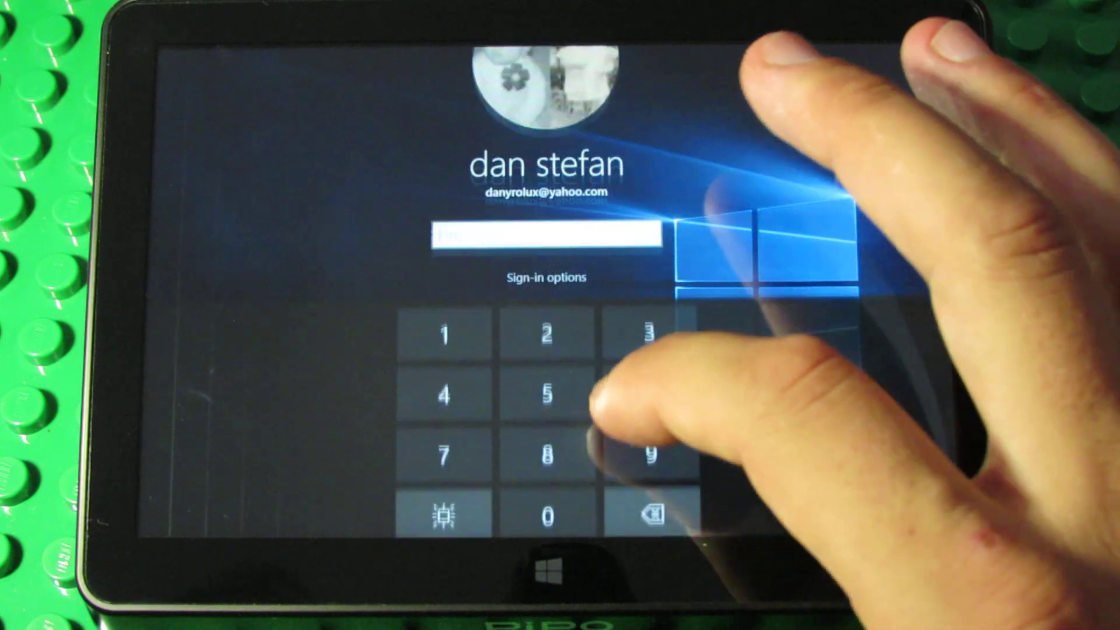
{"action": "left_click", "coordinate": [648, 394]}
{"action": "left_click", "coordinate": [547, 515]}
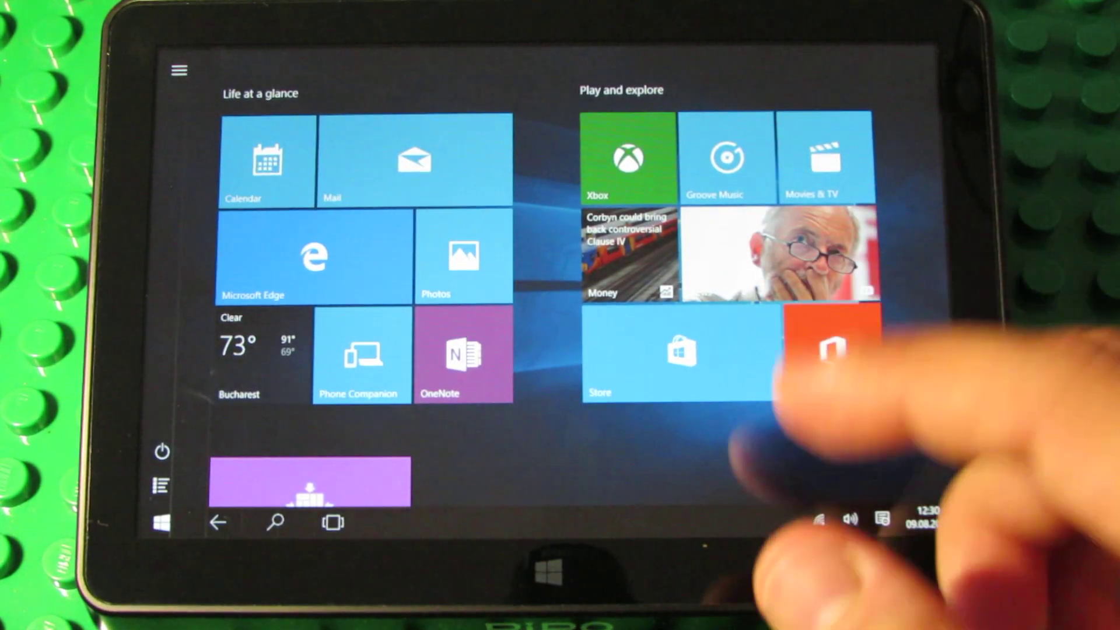
{"action": "scroll", "coordinate": [787, 438], "scroll_direction": "down", "scroll_amount": 2}
{"action": "scroll", "coordinate": [788, 437], "scroll_direction": "up", "scroll_amount": 2}
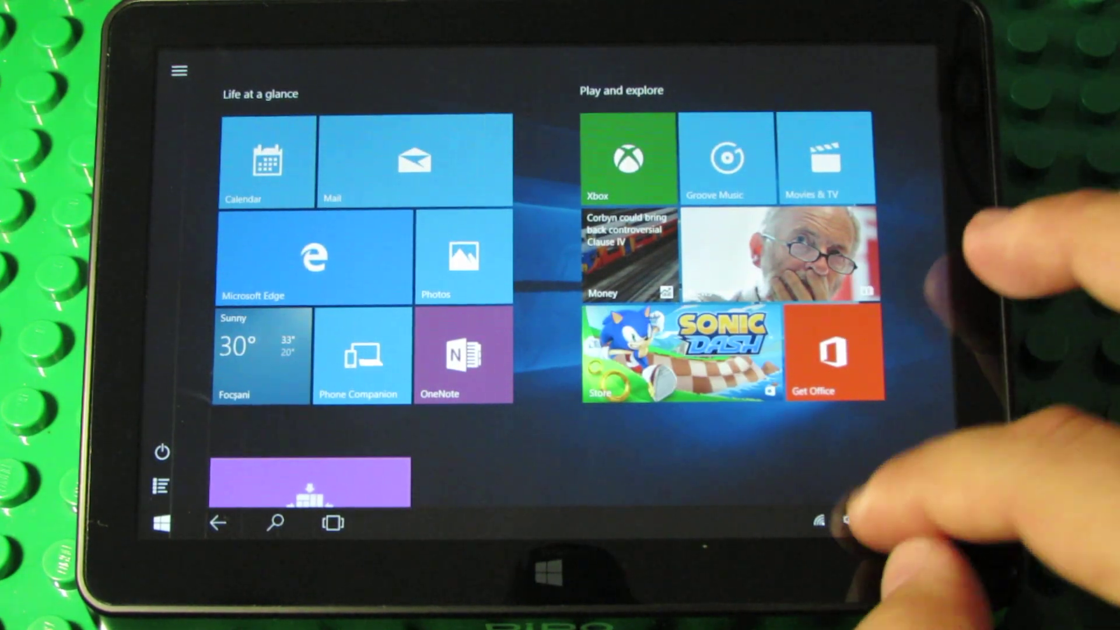
{"action": "left_click", "coordinate": [846, 519]}
Turn tablet mode off, dismiss Start, close This PC and reopen Action Center
{"action": "left_click", "coordinate": [704, 376]}
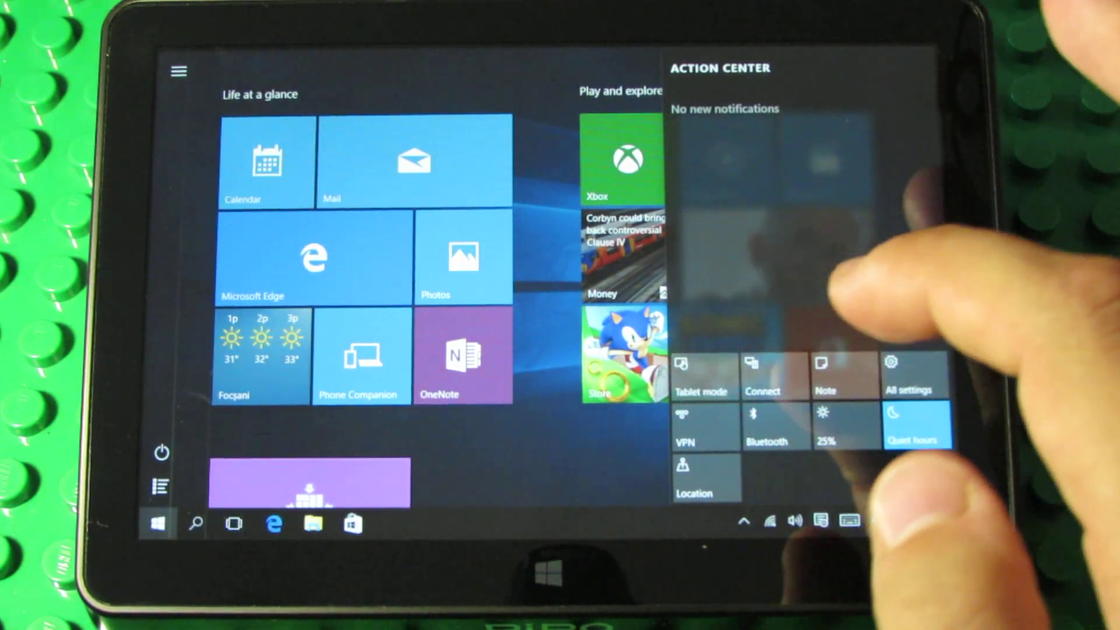
{"action": "left_click", "coordinate": [569, 476]}
{"action": "left_click", "coordinate": [895, 188]}
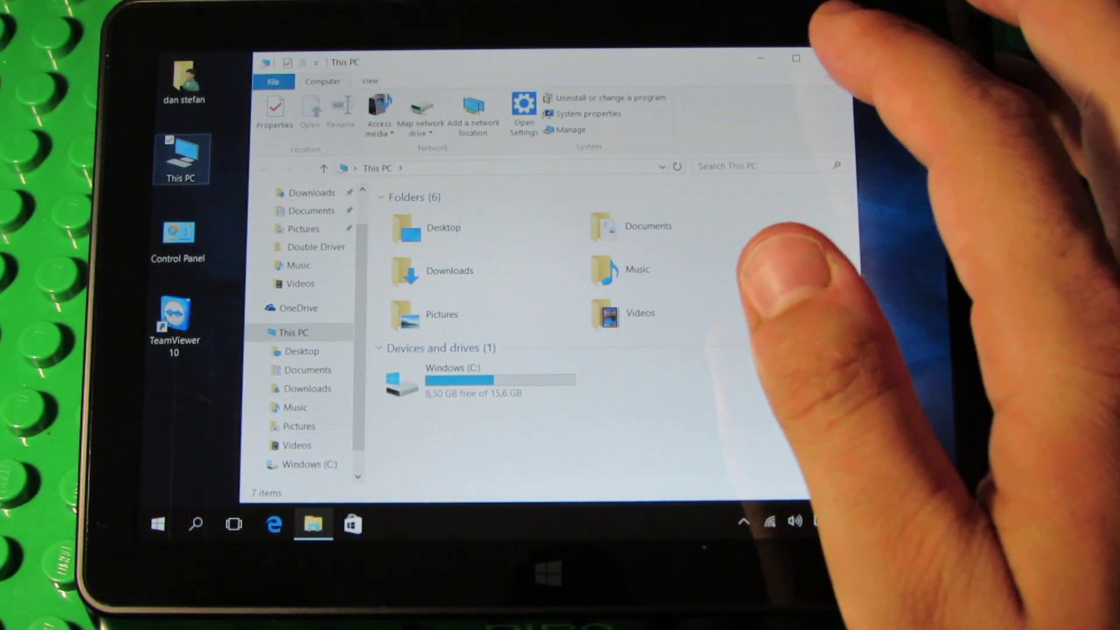
{"action": "left_click", "coordinate": [831, 59]}
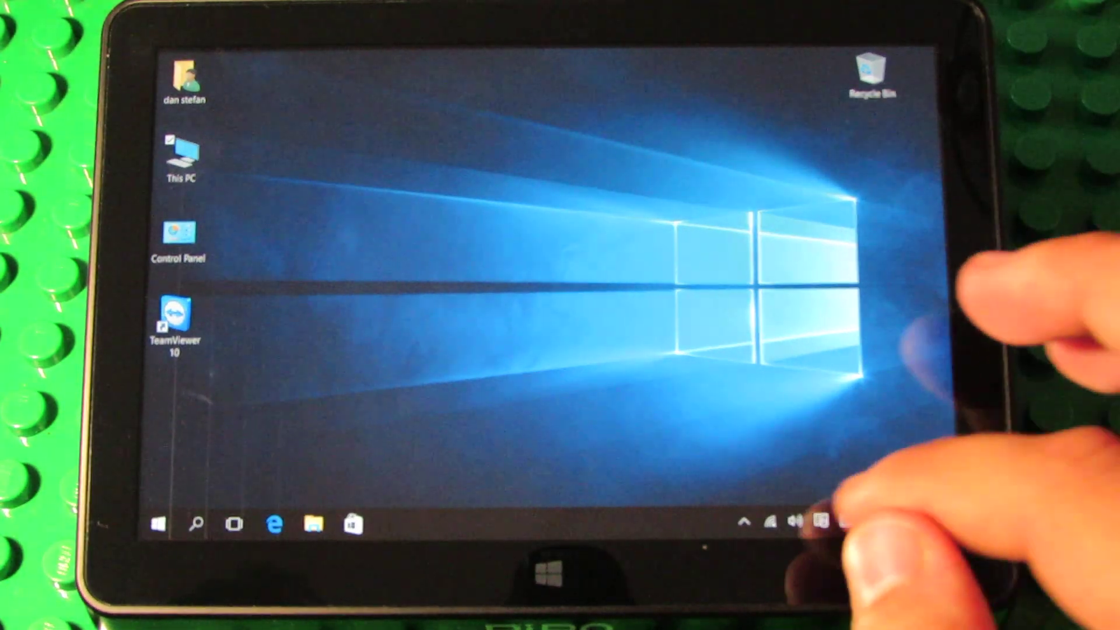
{"action": "left_click_drag", "start_coordinate": [952, 386], "coordinate": [910, 421]}
Toggle tablet mode on and off, then start and cancel a wireless display search
{"action": "left_click", "coordinate": [821, 521]}
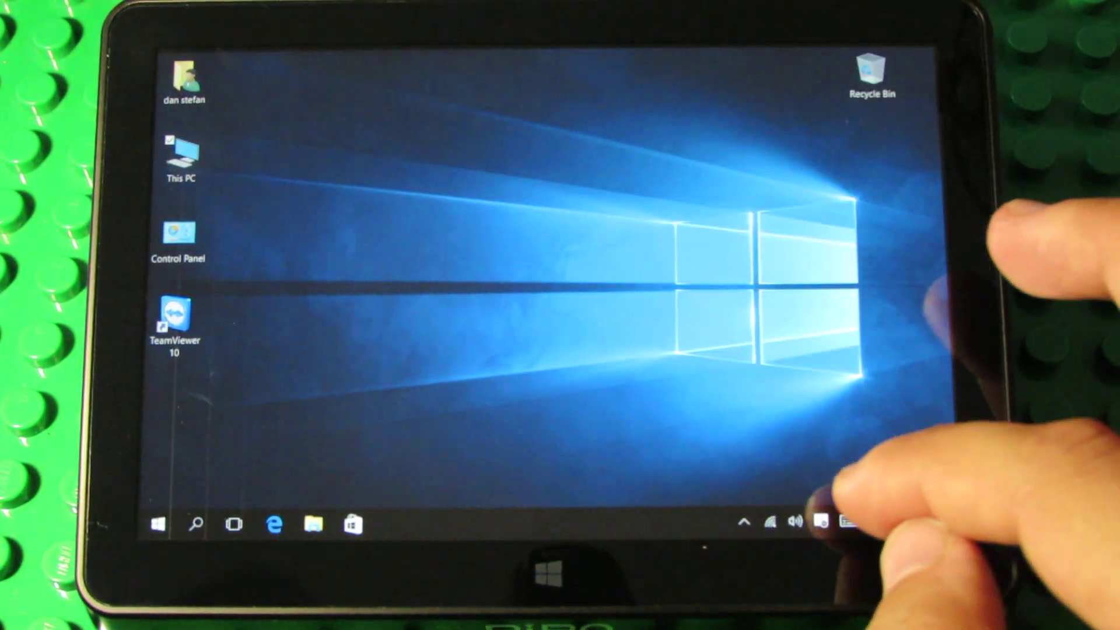
{"action": "left_click", "coordinate": [820, 522]}
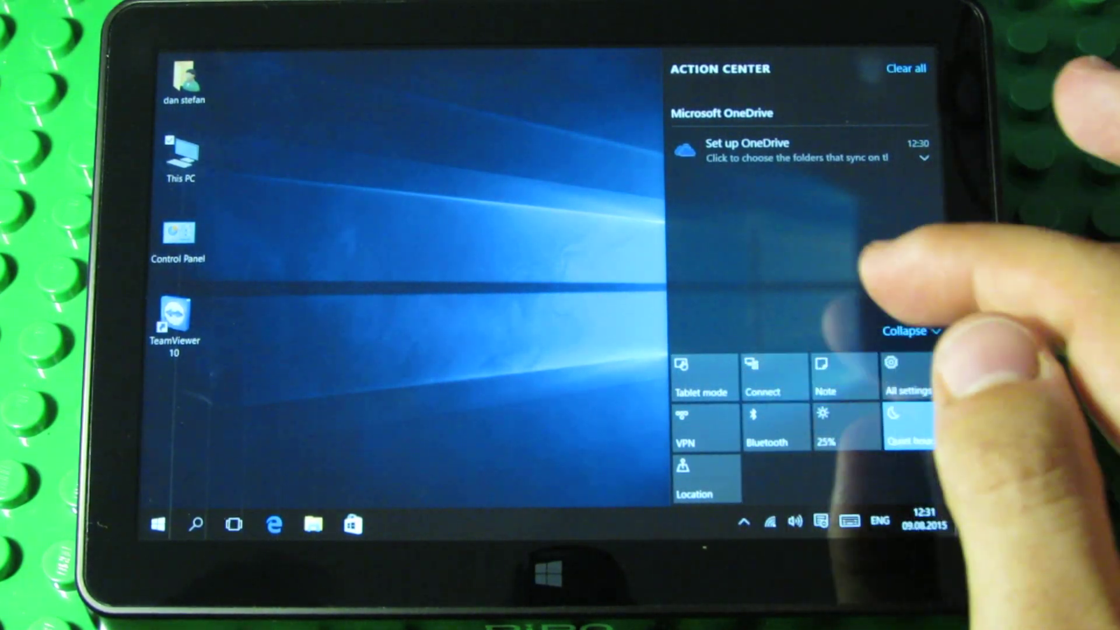
{"action": "left_click", "coordinate": [700, 375]}
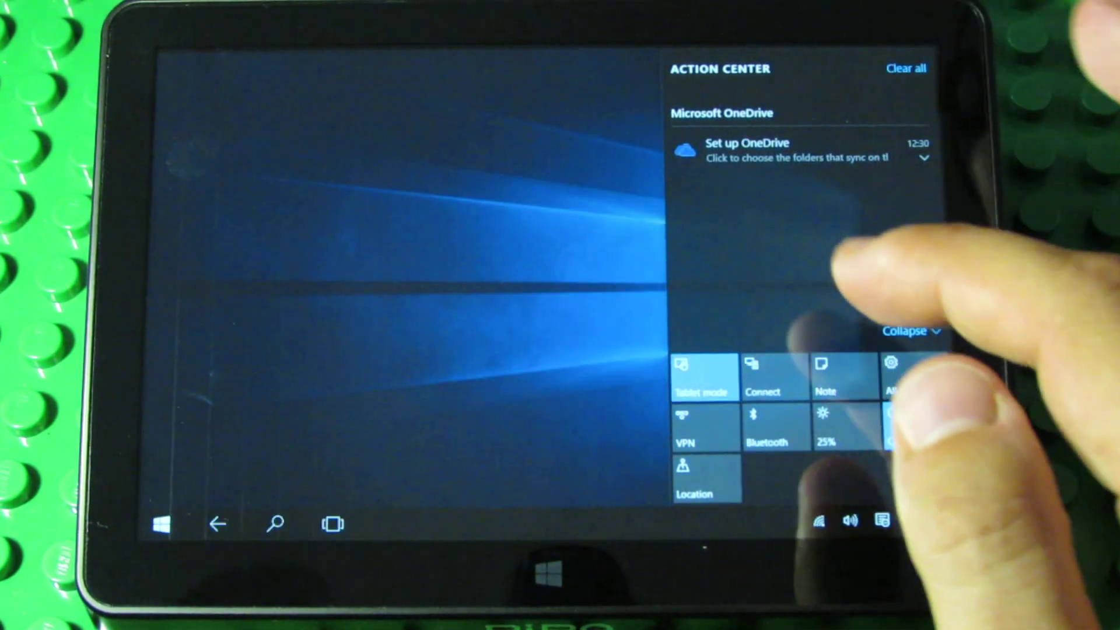
{"action": "left_click", "coordinate": [699, 375]}
{"action": "left_click", "coordinate": [763, 376]}
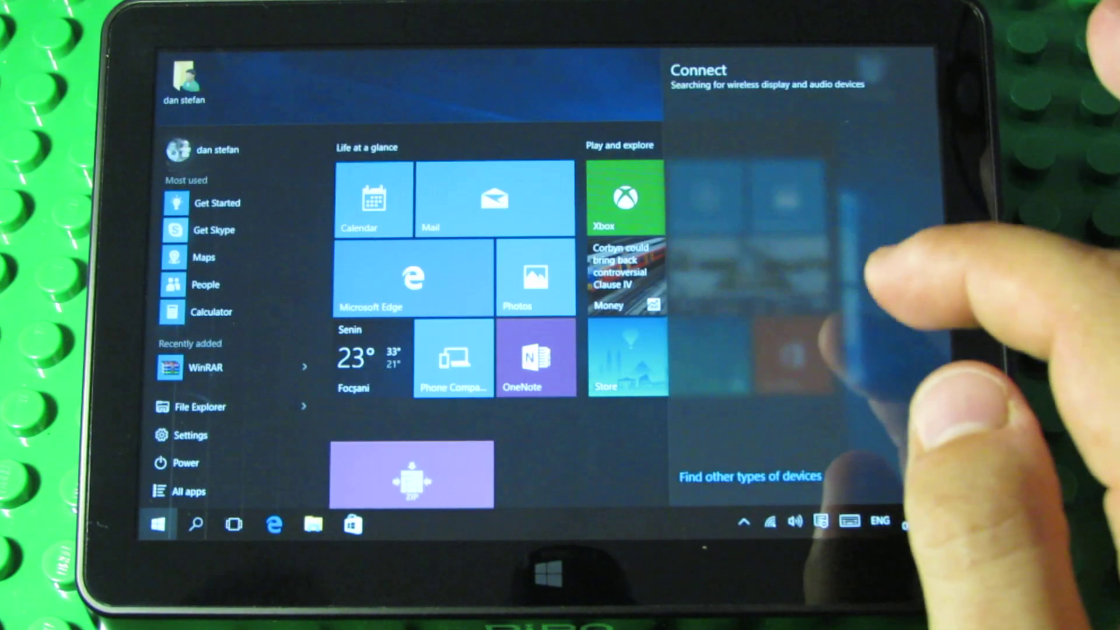
{"action": "left_click", "coordinate": [911, 412]}
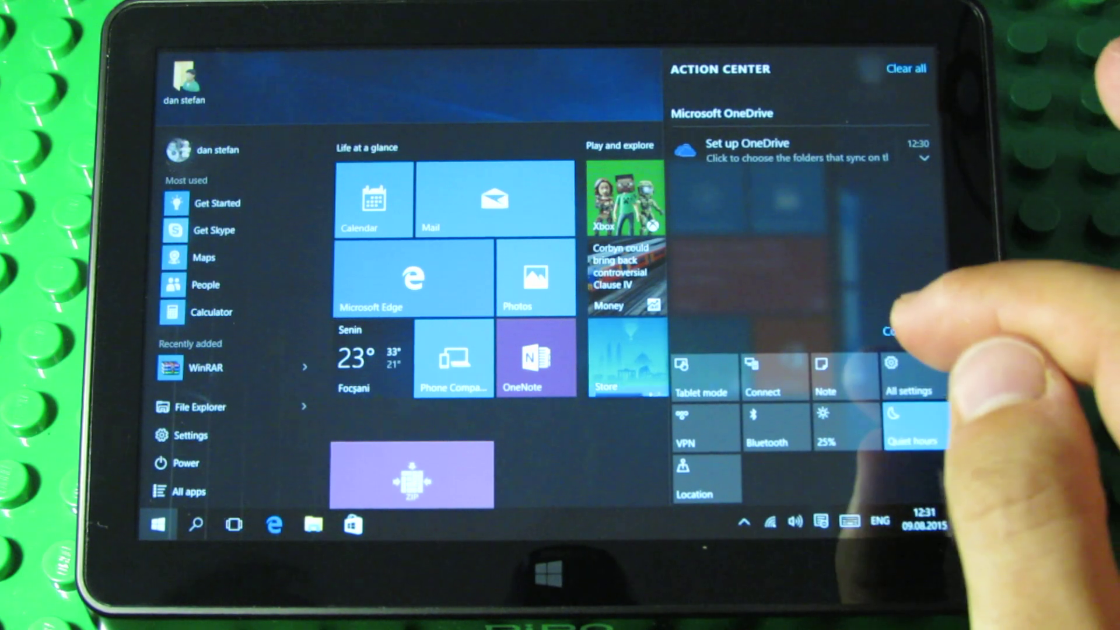
Launch and close OneNote, then reopen Action Center
{"action": "left_click", "coordinate": [822, 376]}
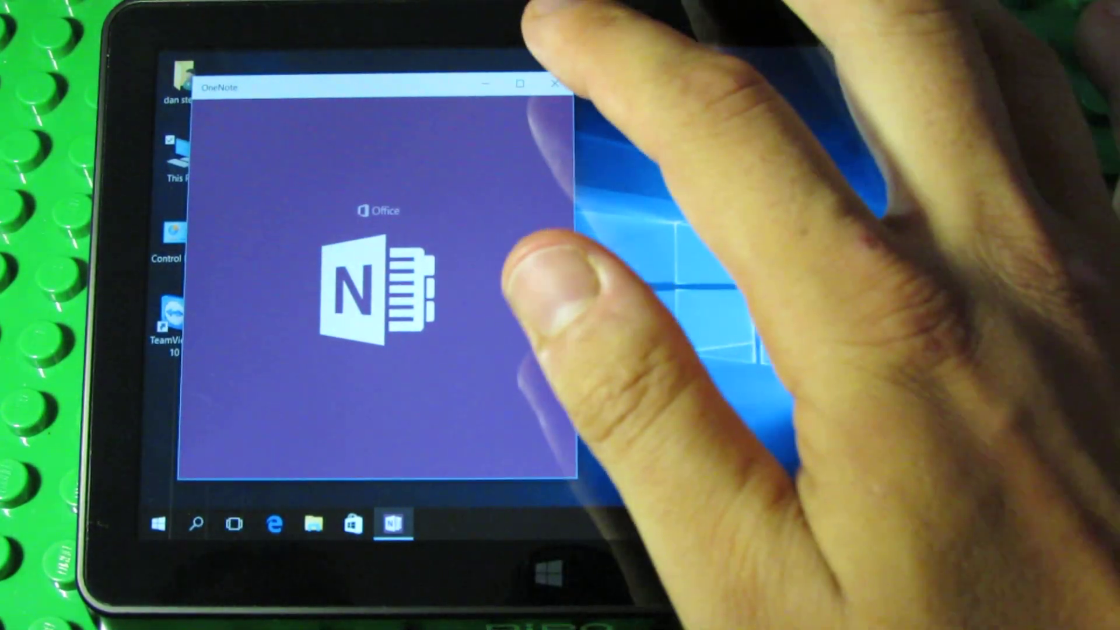
{"action": "left_click", "coordinate": [554, 83]}
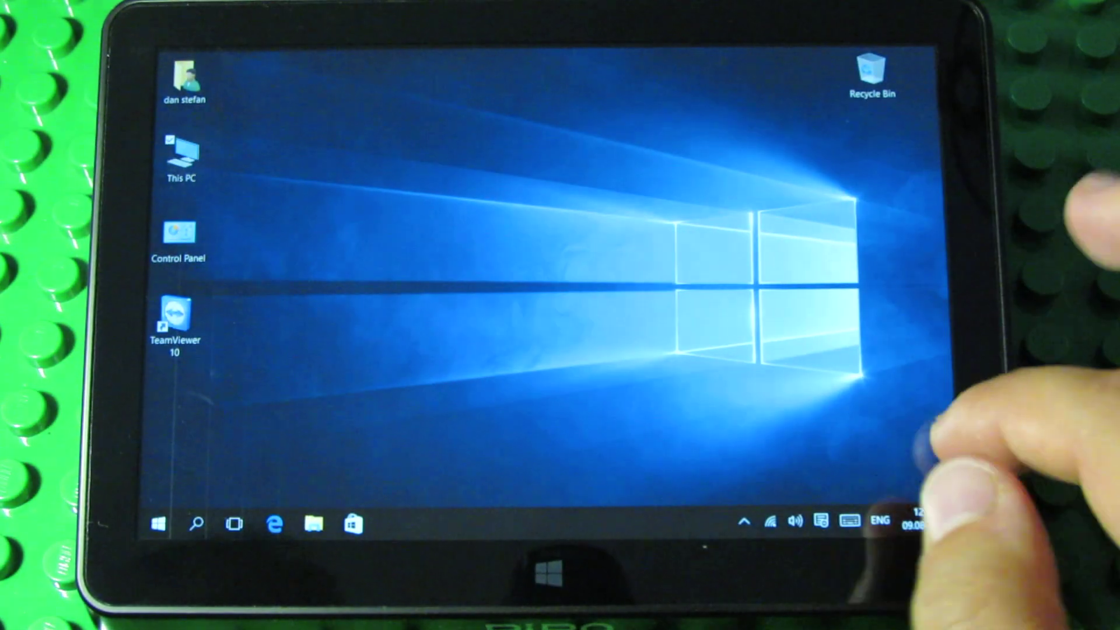
{"action": "left_click_drag", "start_coordinate": [951, 442], "coordinate": [930, 433]}
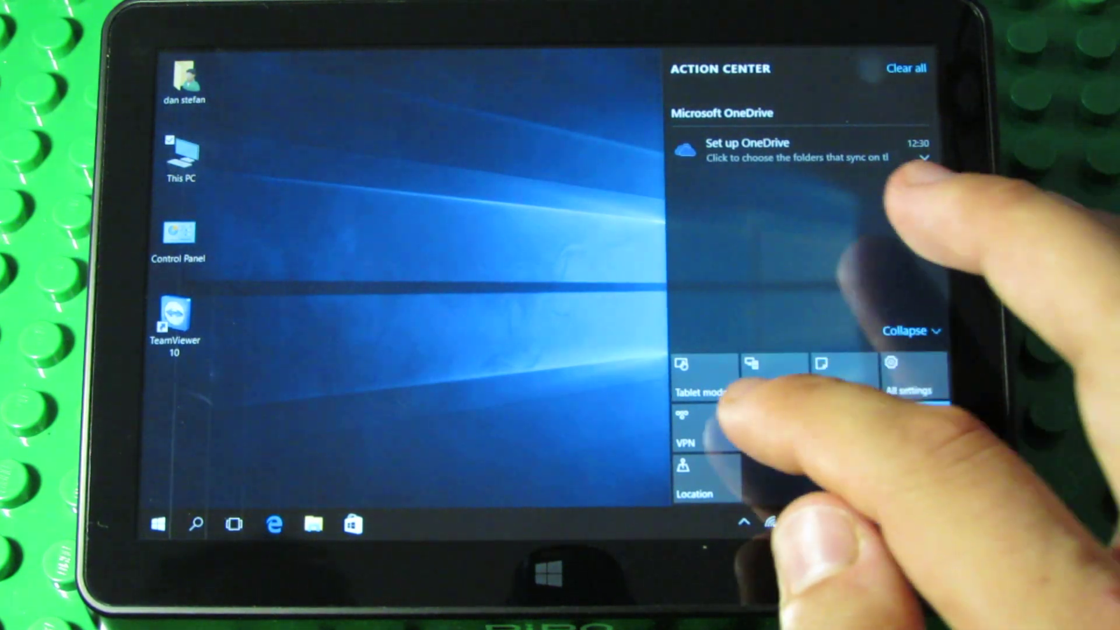
View the VPN settings page, close it and reopen Action Center
{"action": "left_click", "coordinate": [705, 428]}
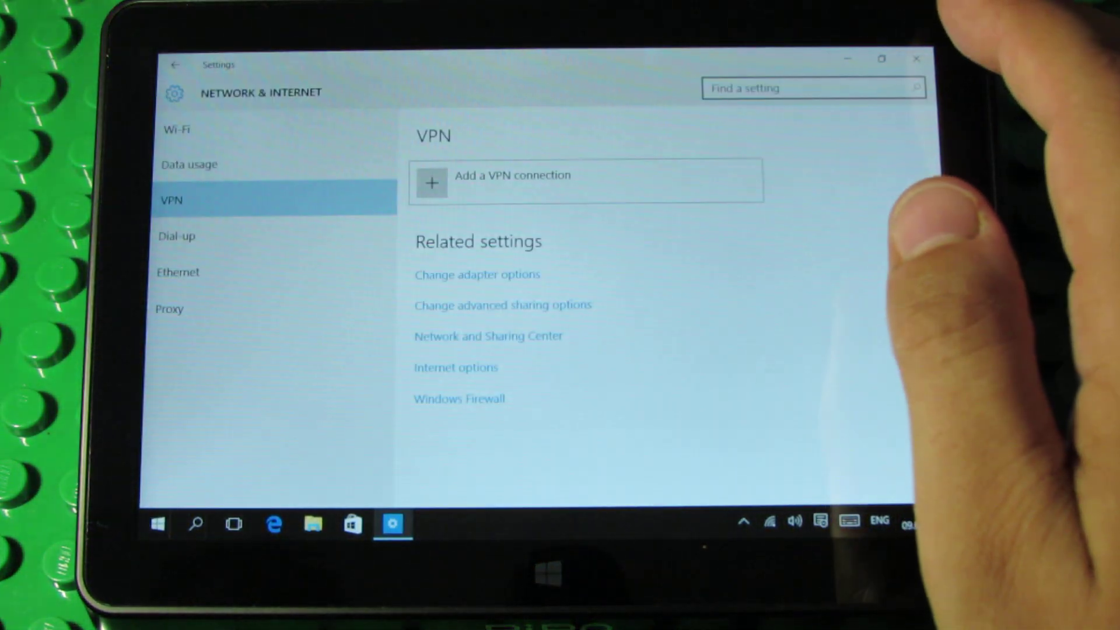
{"action": "left_click", "coordinate": [916, 58]}
{"action": "left_click_drag", "start_coordinate": [941, 394], "coordinate": [875, 394]}
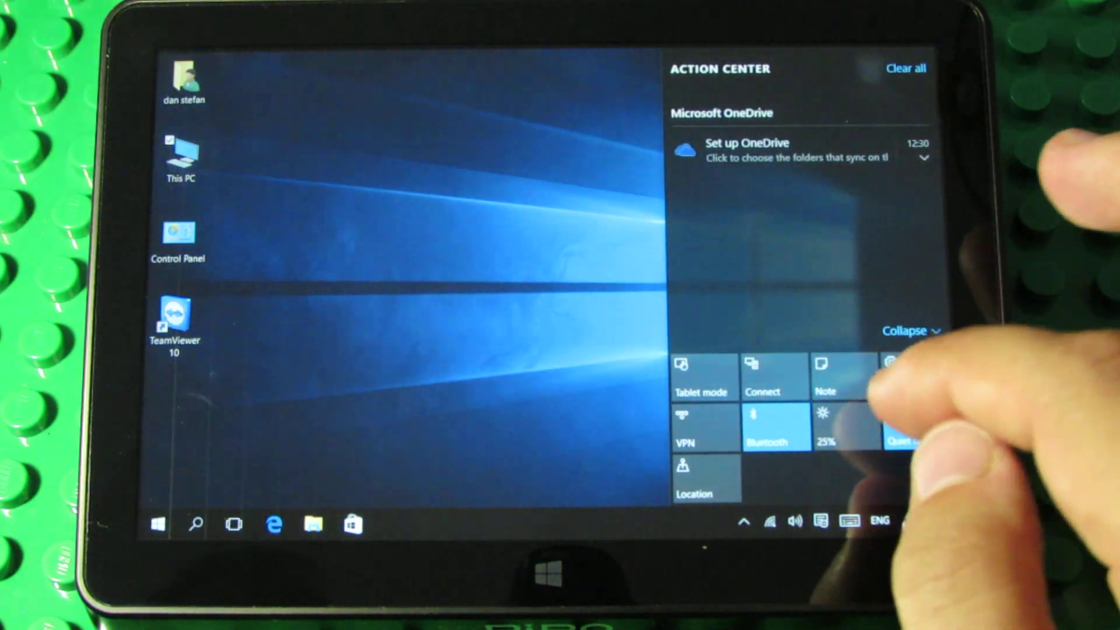
Cycle the brightness tile to 75% and turn on quiet hours
{"action": "left_click", "coordinate": [845, 425]}
{"action": "left_click", "coordinate": [844, 424]}
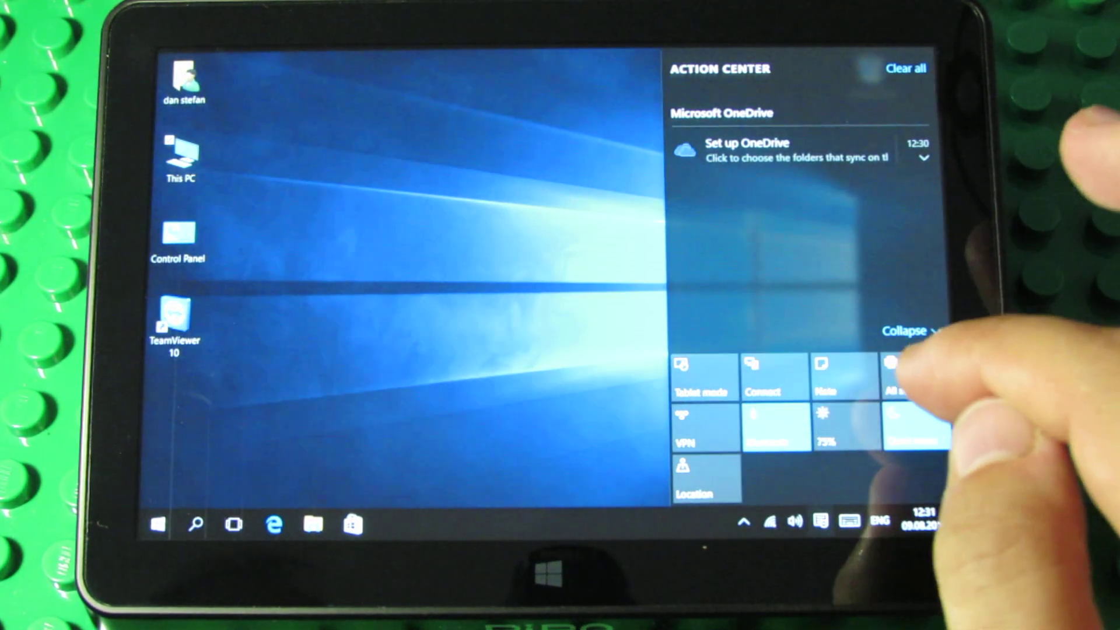
{"action": "left_click", "coordinate": [844, 424]}
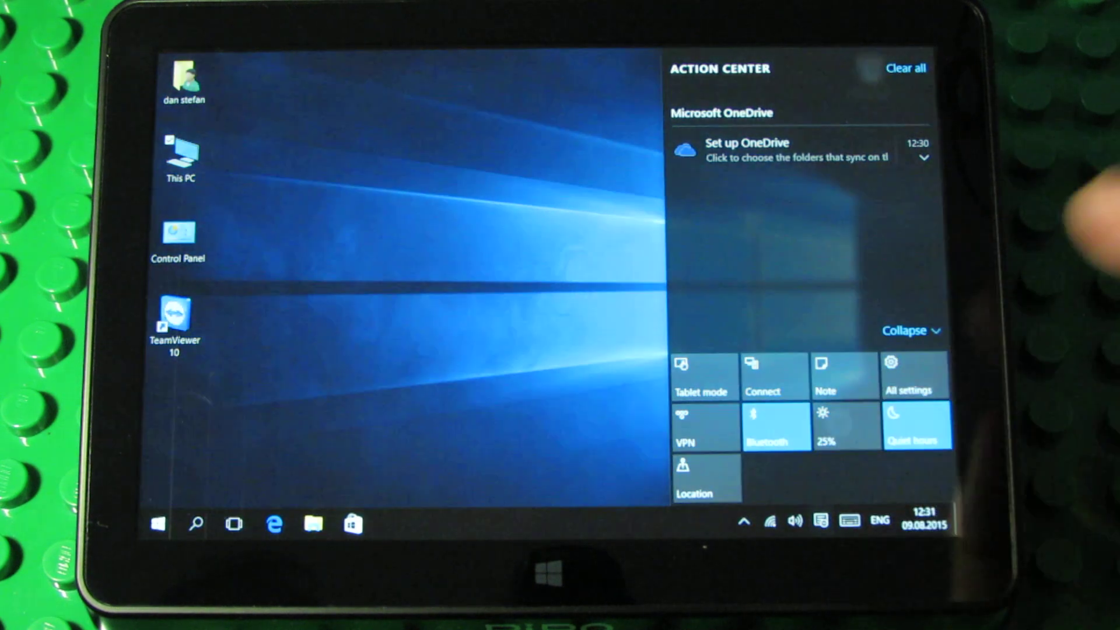
{"action": "left_click", "coordinate": [844, 424]}
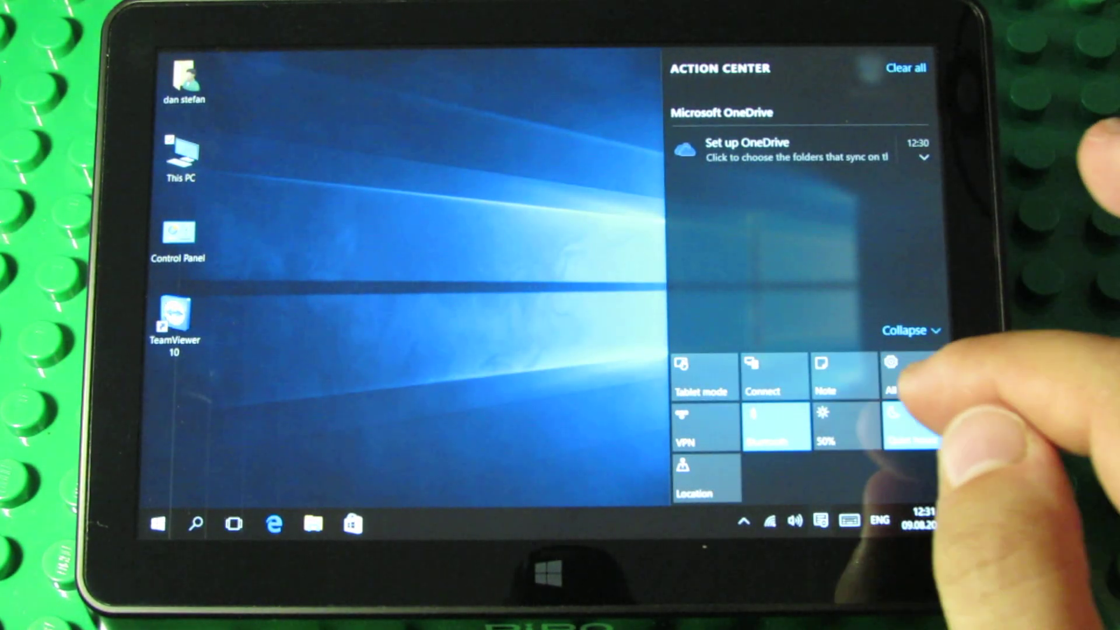
{"action": "left_click", "coordinate": [845, 425]}
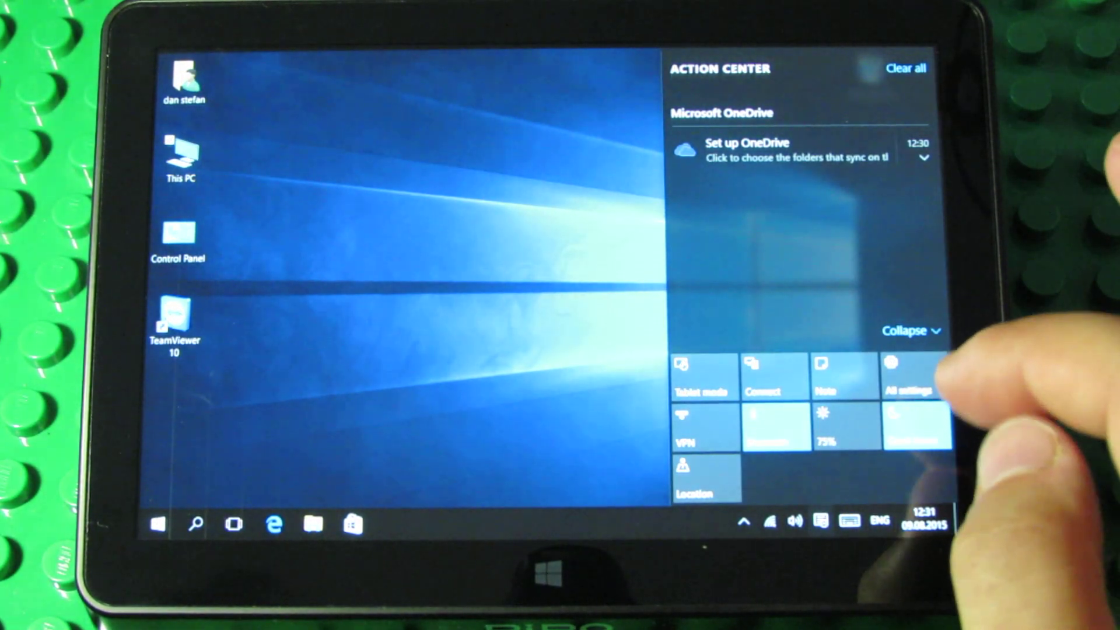
{"action": "left_click", "coordinate": [906, 424]}
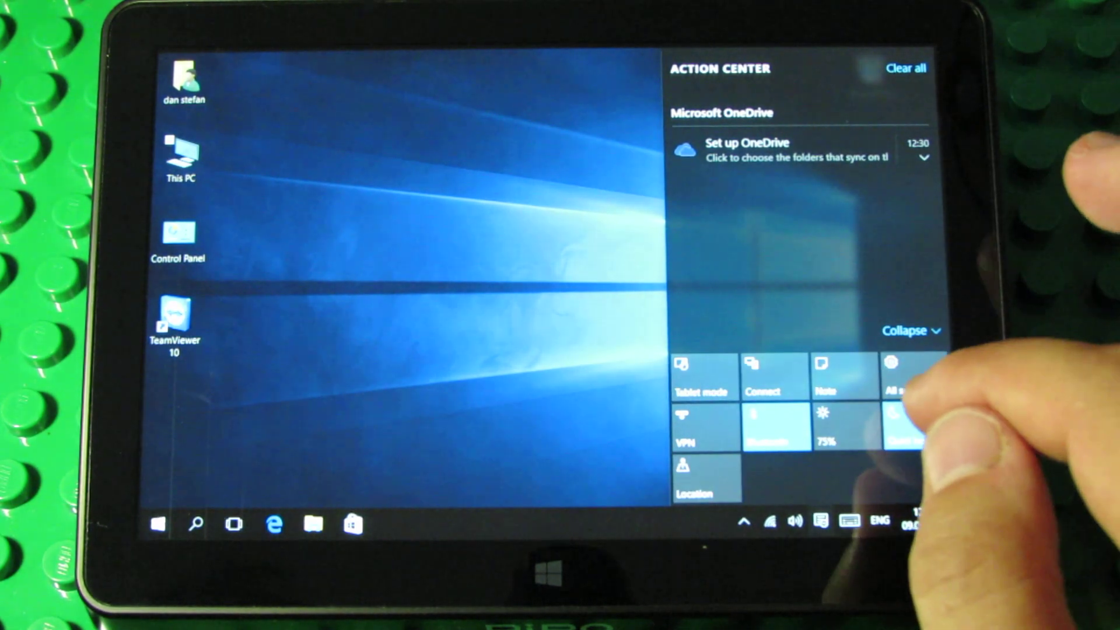
Check the Activation and Windows Update pages under Update & security, then close Settings
{"action": "left_click", "coordinate": [906, 377]}
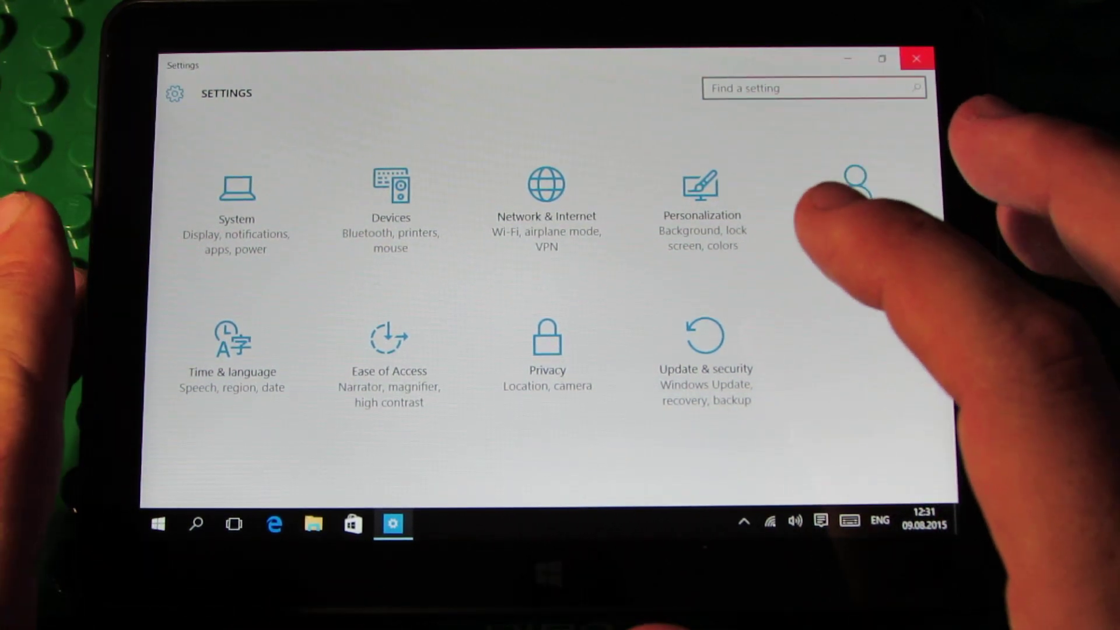
{"action": "left_click", "coordinate": [705, 359]}
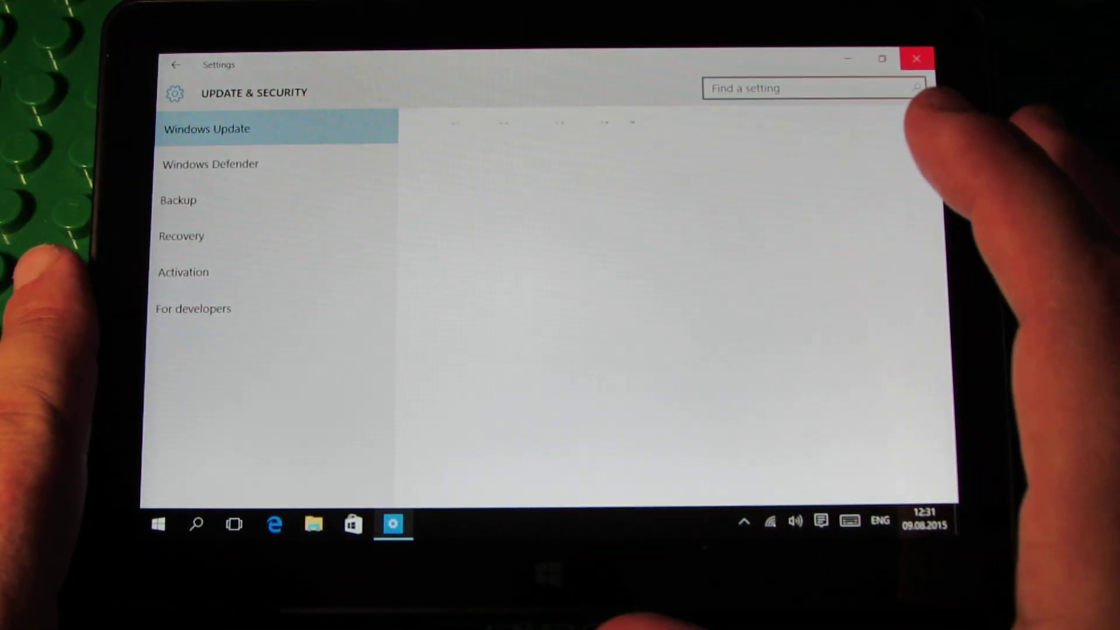
{"action": "left_click", "coordinate": [184, 272]}
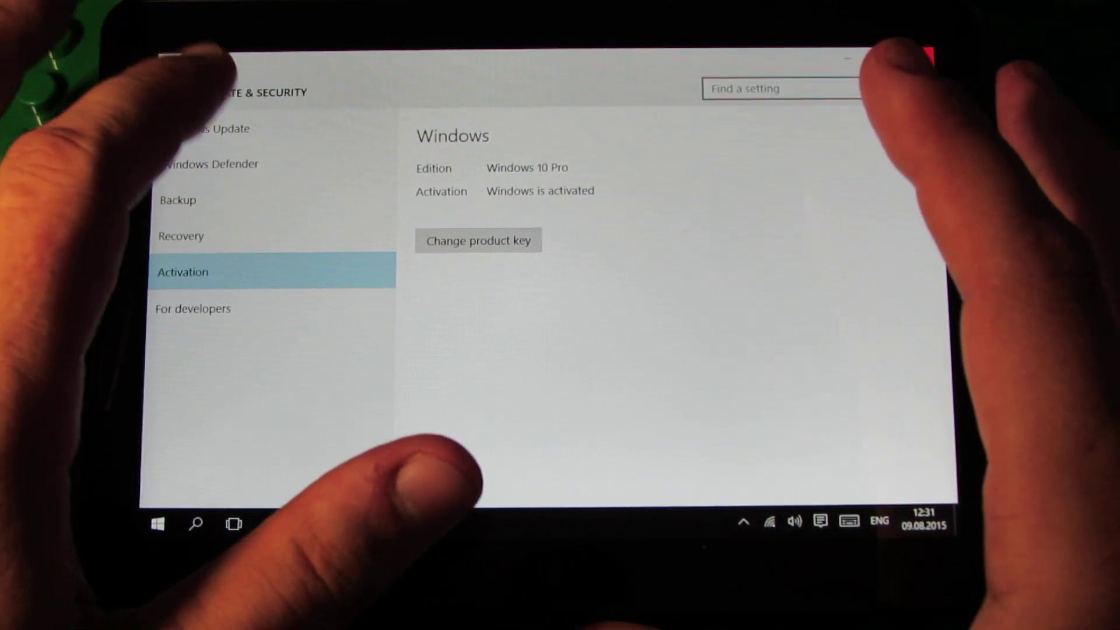
{"action": "left_click", "coordinate": [207, 129]}
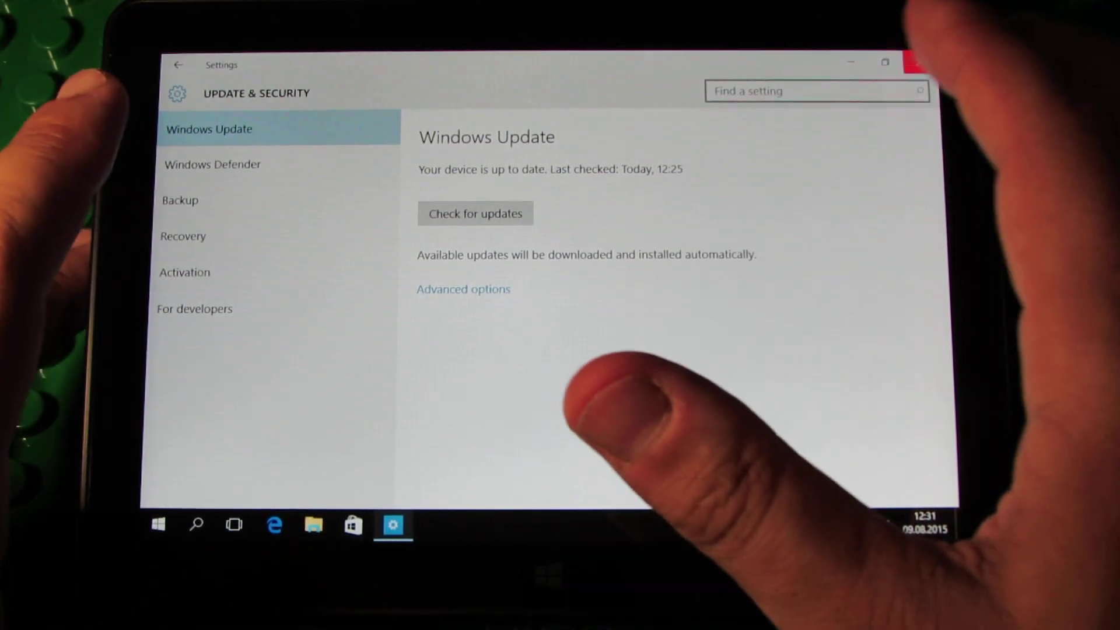
{"action": "left_click", "coordinate": [919, 62]}
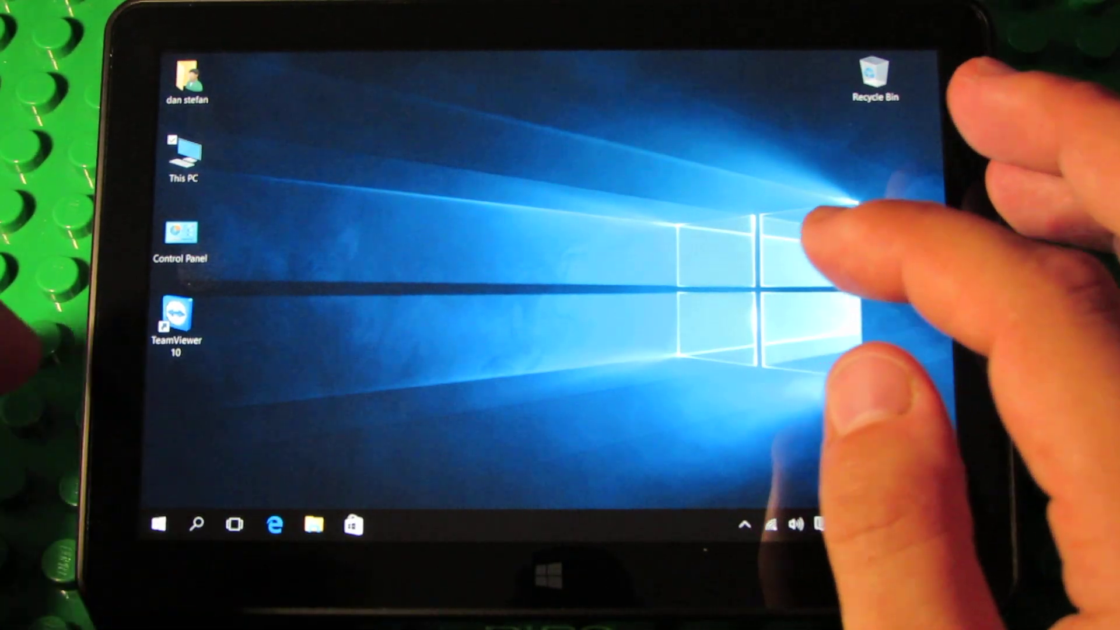
Open Control Panel's security and maintenance review
{"action": "left_click_drag", "start_coordinate": [949, 395], "coordinate": [788, 394]}
{"action": "left_click", "coordinate": [184, 157]}
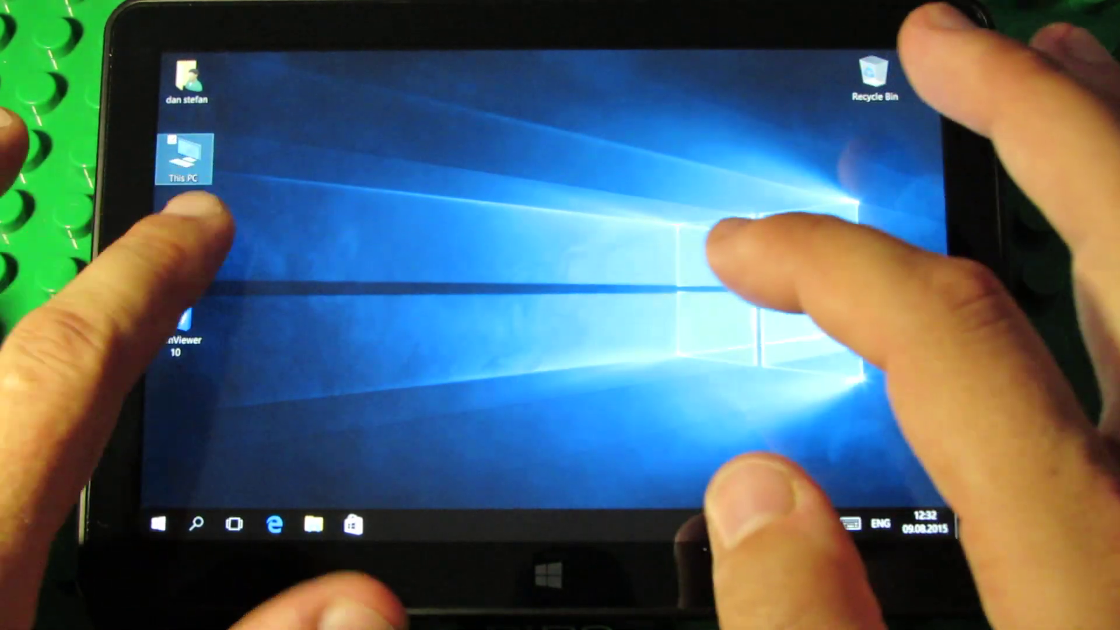
{"action": "left_click", "coordinate": [180, 237]}
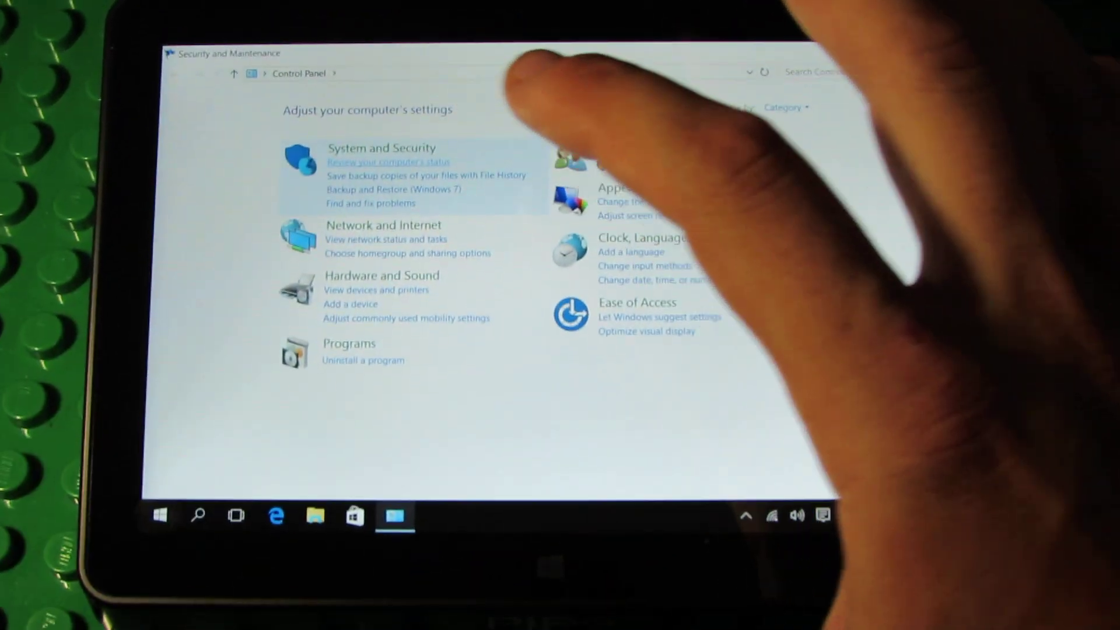
{"action": "left_click", "coordinate": [385, 198]}
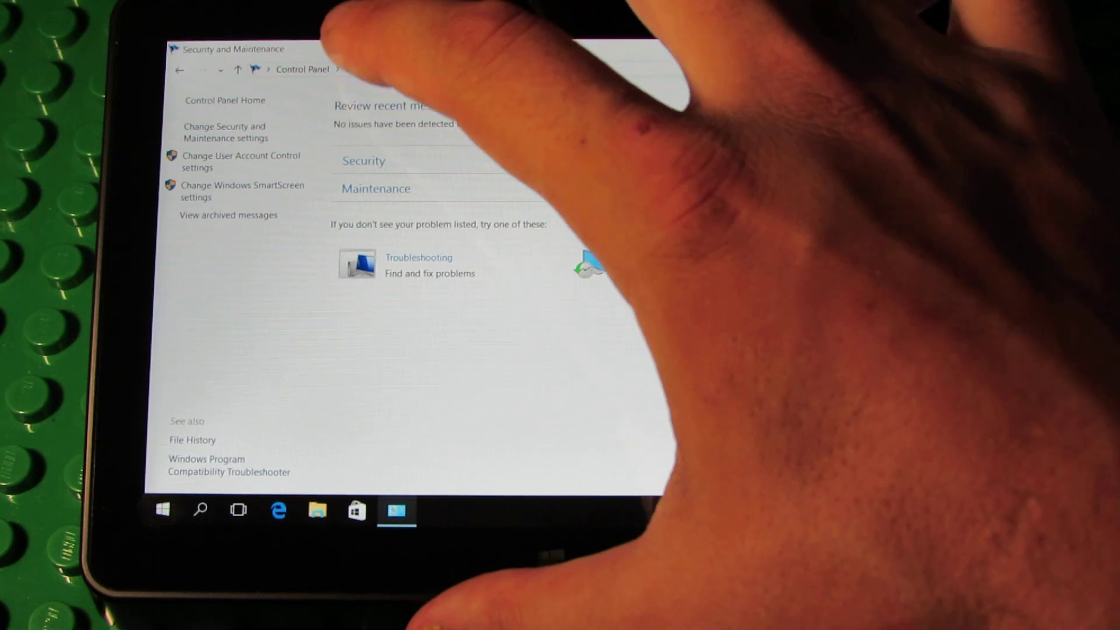
Go back to System and Security, view the System page and open Device Manager
{"action": "left_click", "coordinate": [377, 69]}
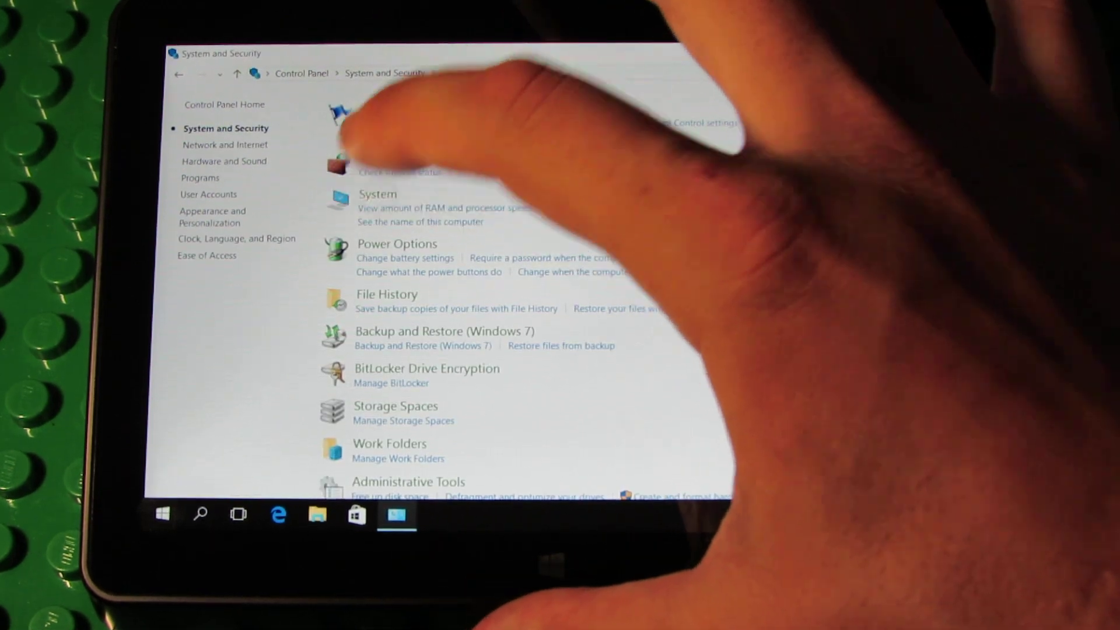
{"action": "left_click", "coordinate": [377, 194]}
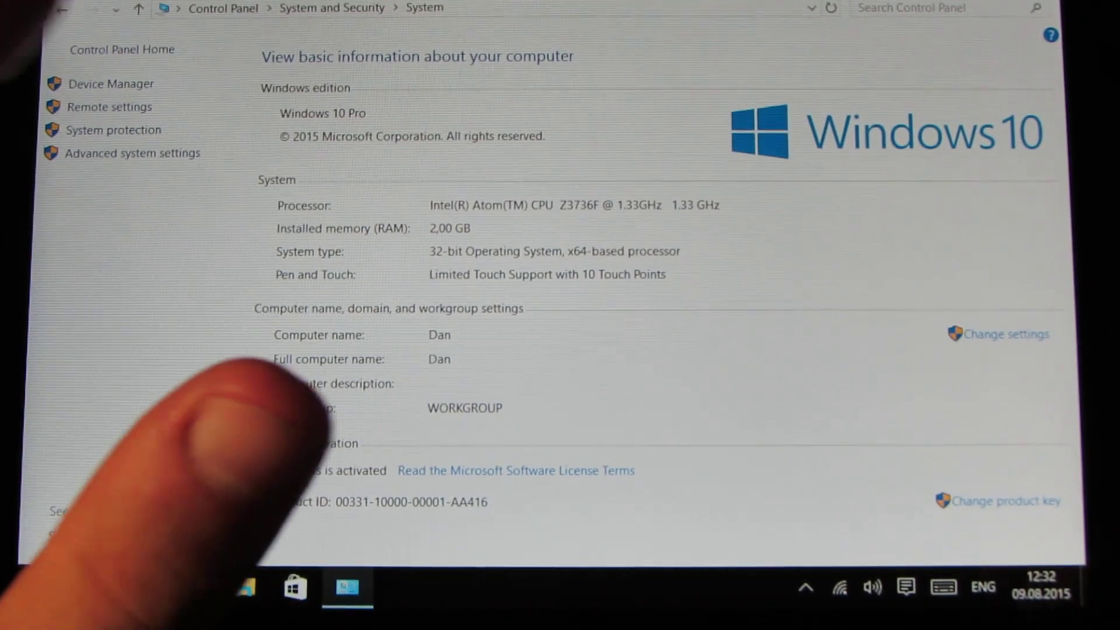
{"action": "left_click", "coordinate": [112, 76]}
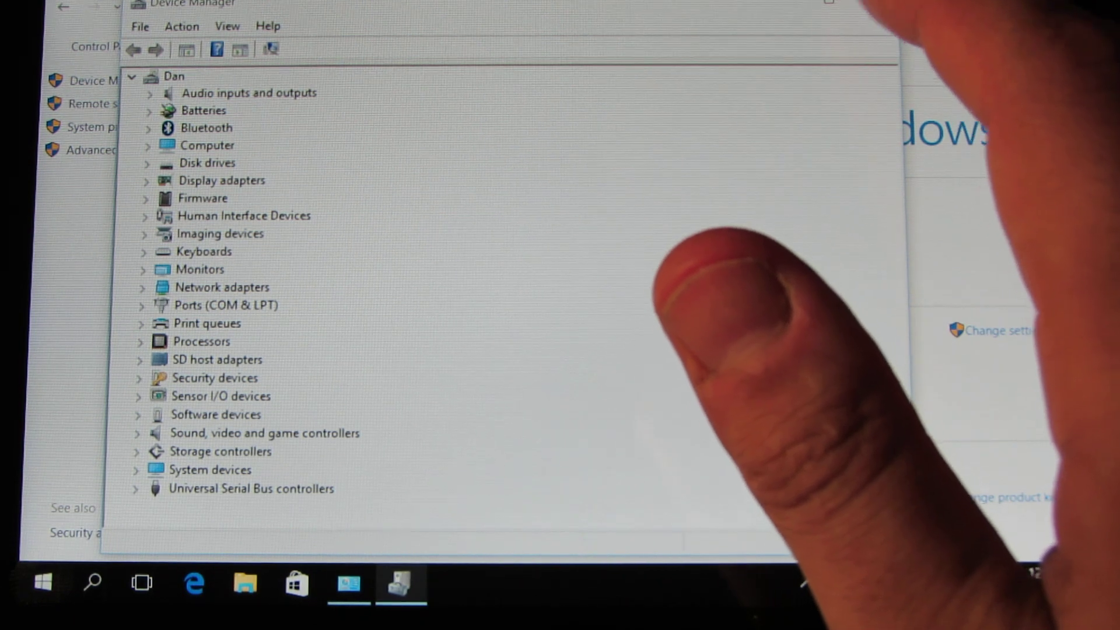
Close Device Manager after reviewing its hardware categories
{"action": "left_click", "coordinate": [877, 4]}
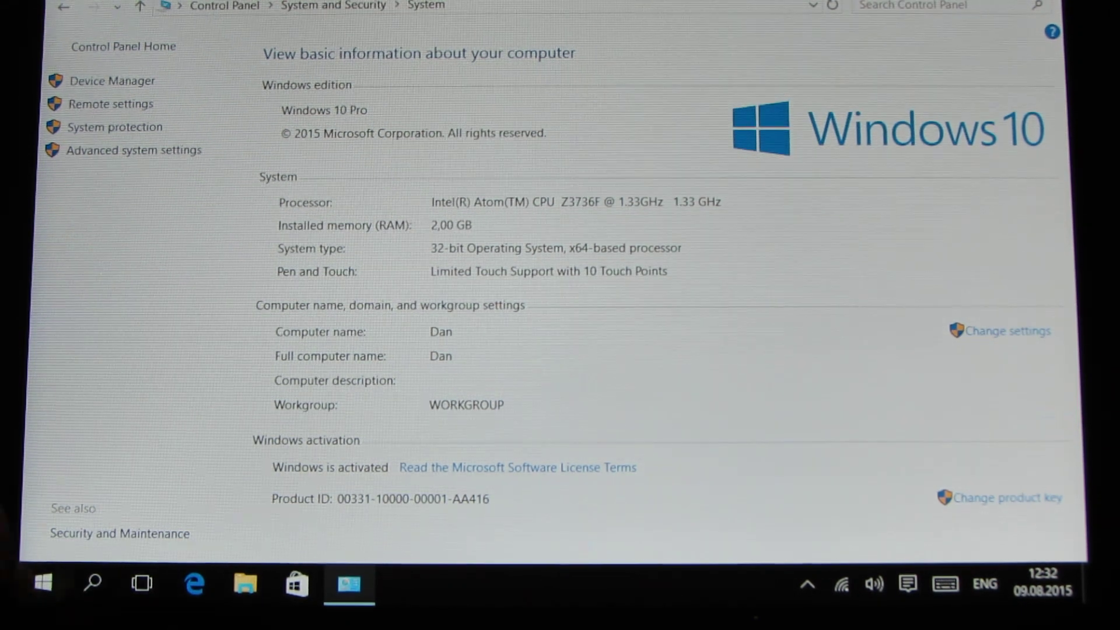
Close the System window, view the Focșani weather forecast maximized, then close Weather
{"action": "left_click", "coordinate": [1041, 2]}
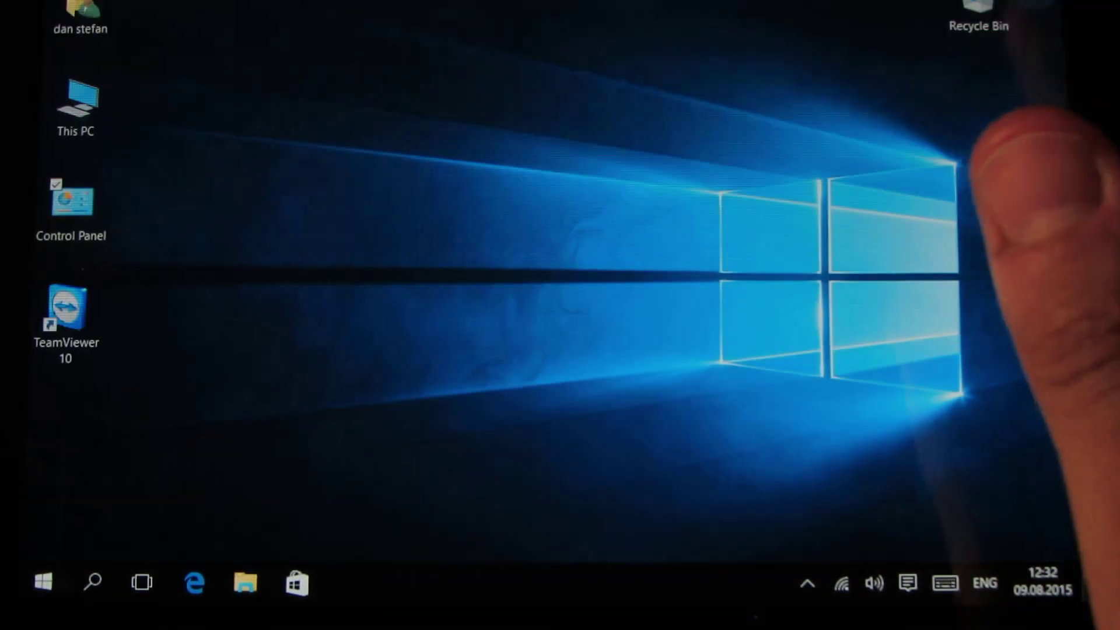
{"action": "left_click", "coordinate": [43, 583]}
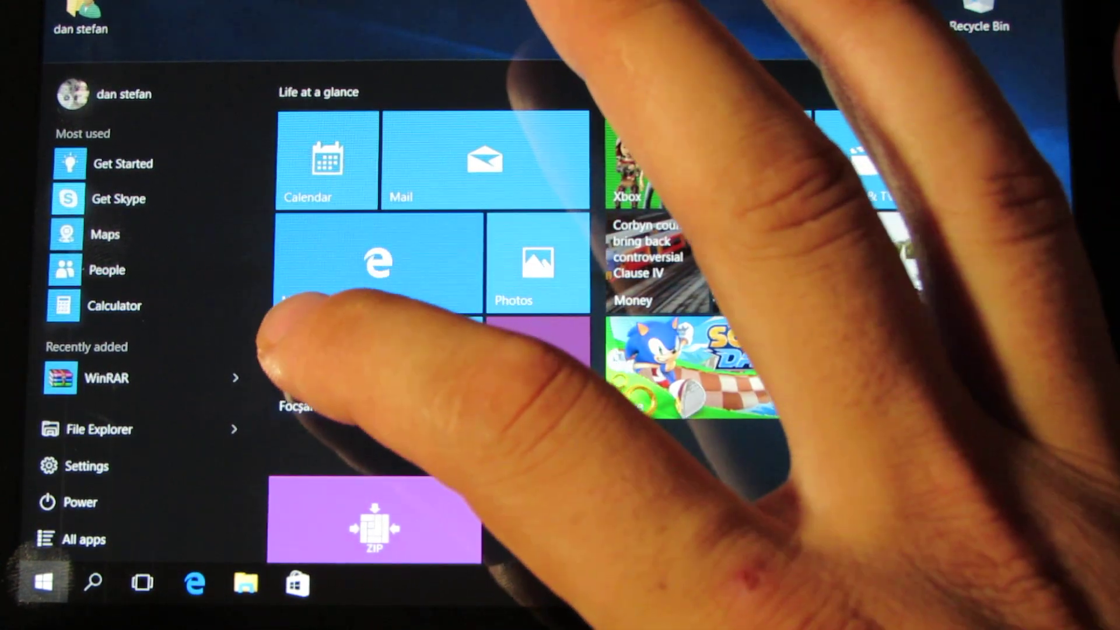
{"action": "left_click", "coordinate": [302, 358]}
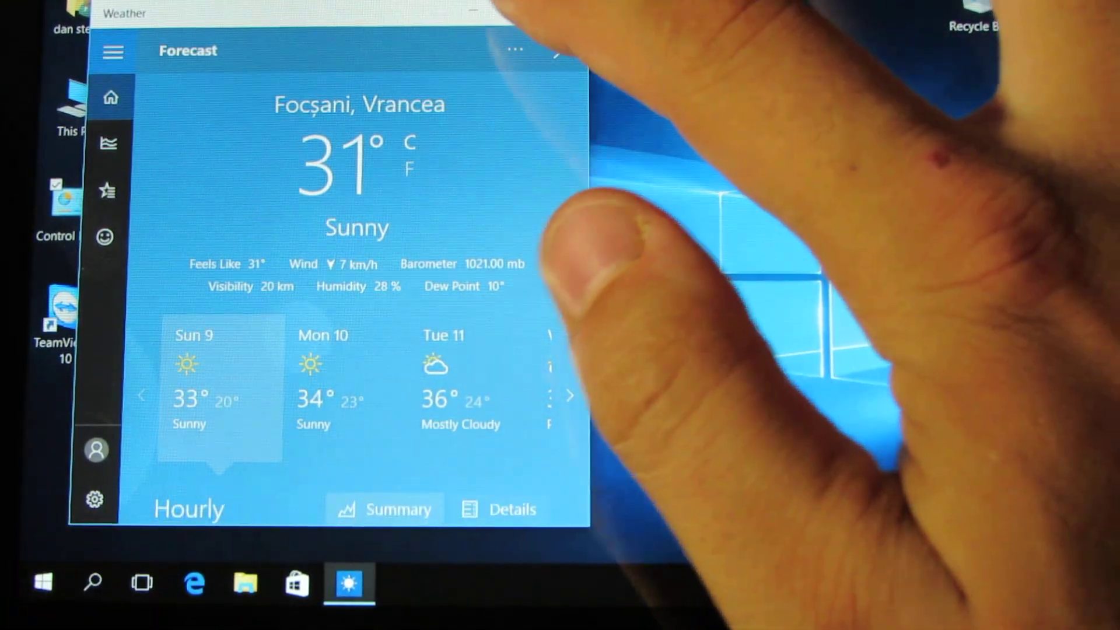
{"action": "left_click", "coordinate": [518, 12]}
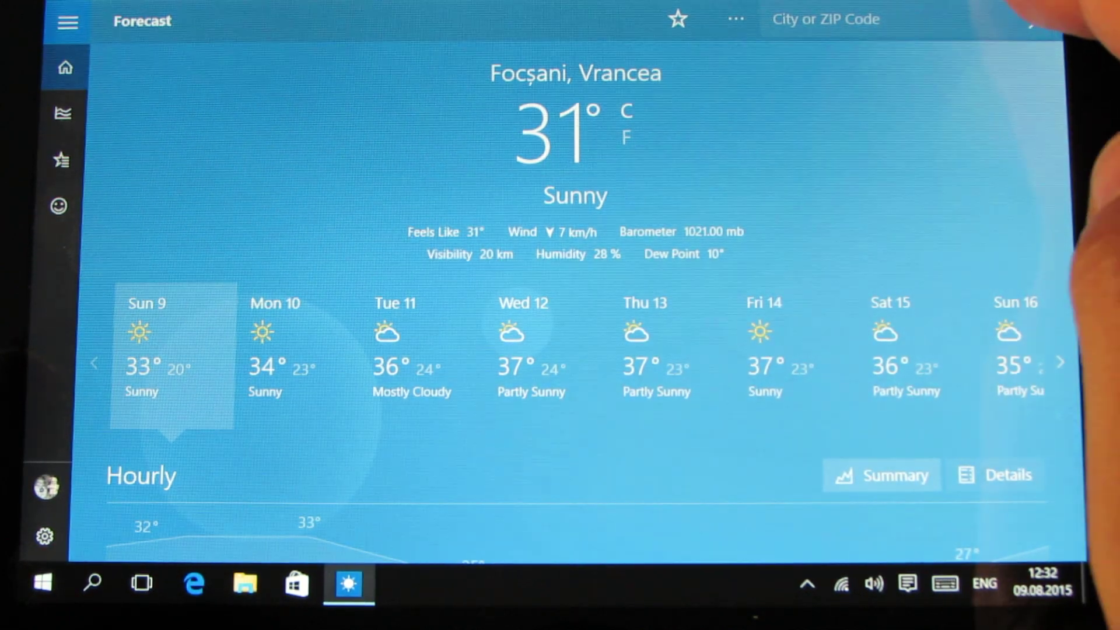
{"action": "left_click", "coordinate": [1041, 18]}
{"action": "left_click", "coordinate": [42, 583]}
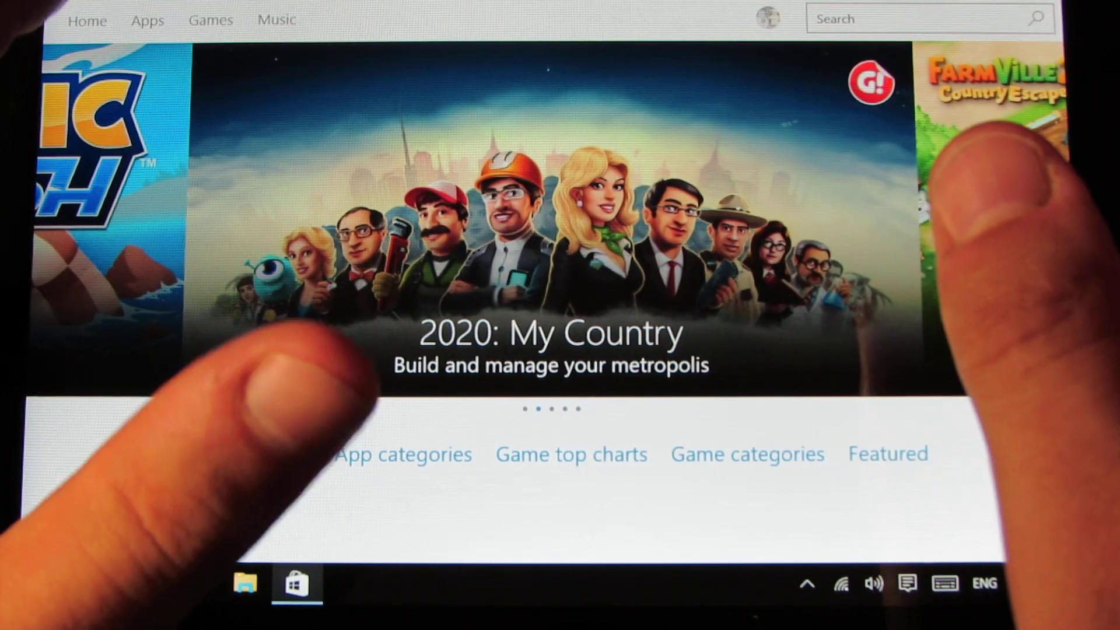
Browse the Store's Apps, Games and Music sections
{"action": "left_click", "coordinate": [147, 20]}
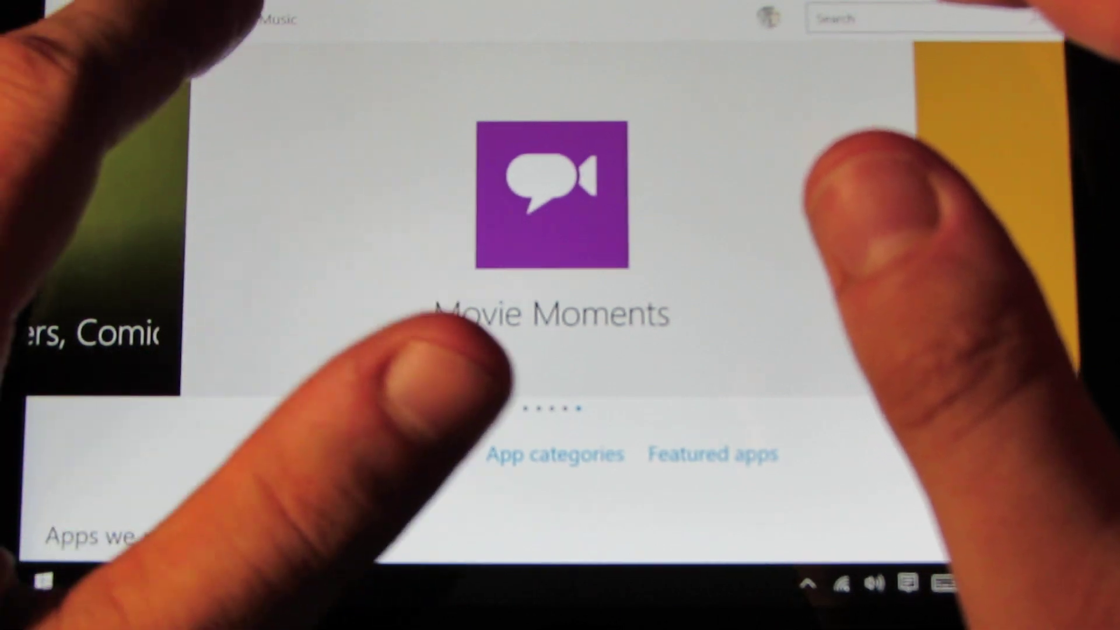
{"action": "left_click", "coordinate": [211, 20]}
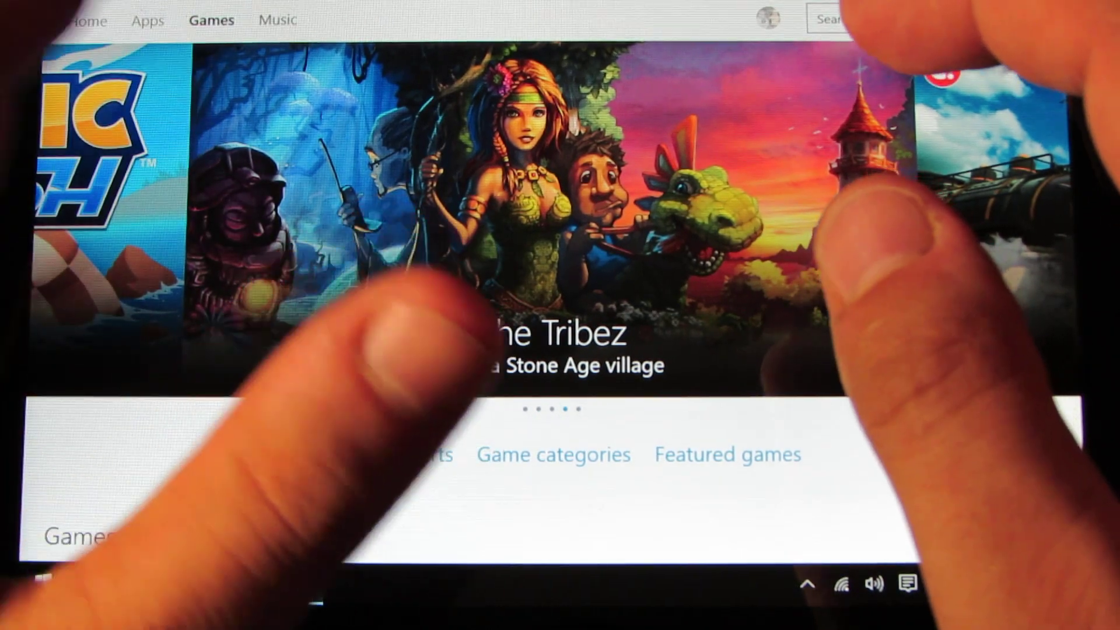
{"action": "left_click", "coordinate": [277, 19]}
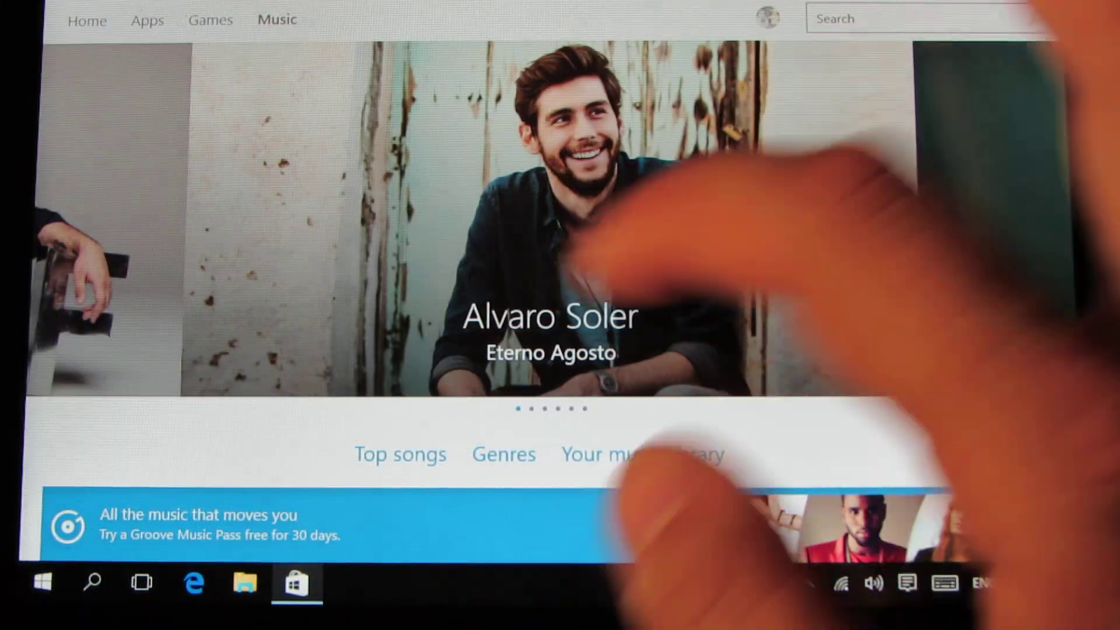
Flip through the featured music banners, scroll down, and close the Store
{"action": "left_click_drag", "start_coordinate": [613, 262], "coordinate": [394, 262]}
{"action": "left_click_drag", "start_coordinate": [665, 219], "coordinate": [438, 220]}
{"action": "left_click_drag", "start_coordinate": [700, 219], "coordinate": [481, 219]}
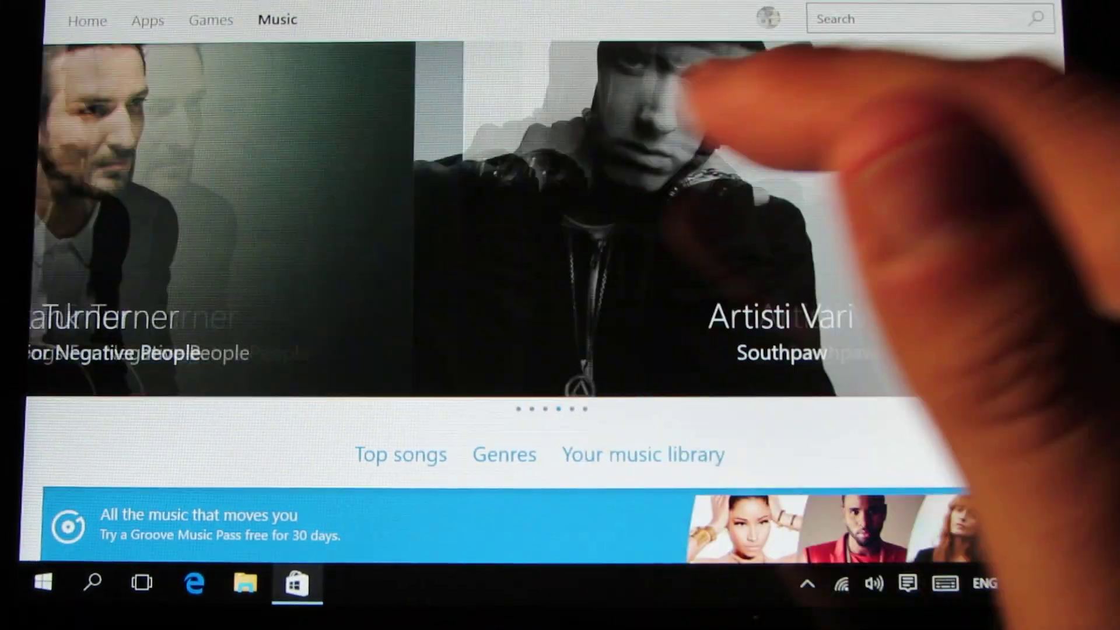
{"action": "left_click_drag", "start_coordinate": [665, 490], "coordinate": [963, 87]}
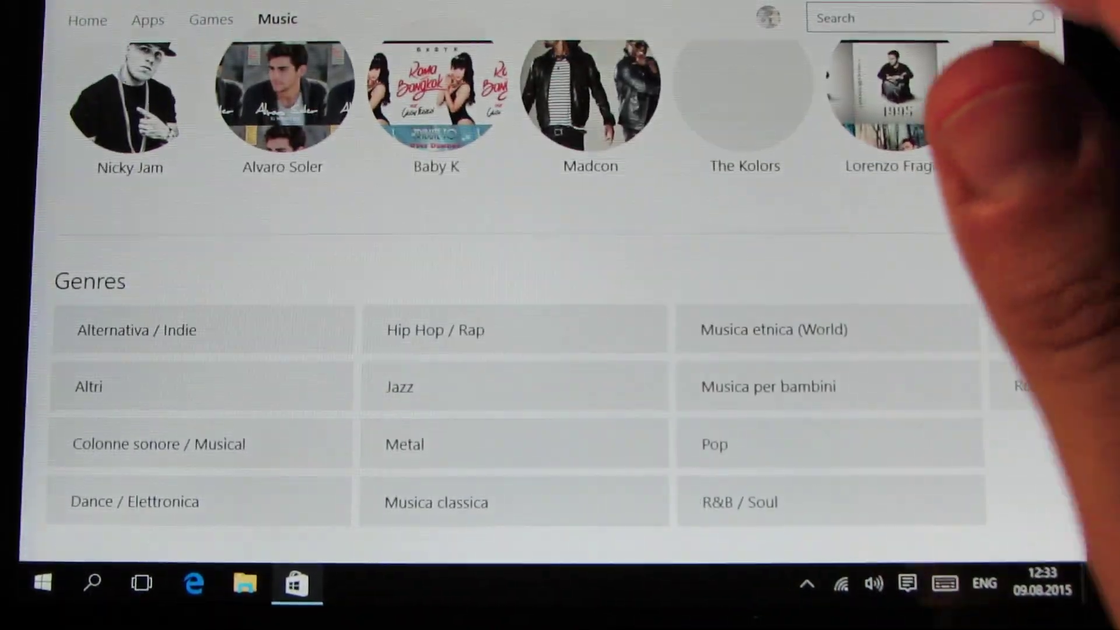
{"action": "left_click", "coordinate": [1111, 583]}
Check the speaker volume and turn tablet mode on from Action Center
{"action": "left_click_drag", "start_coordinate": [1115, 393], "coordinate": [1007, 394]}
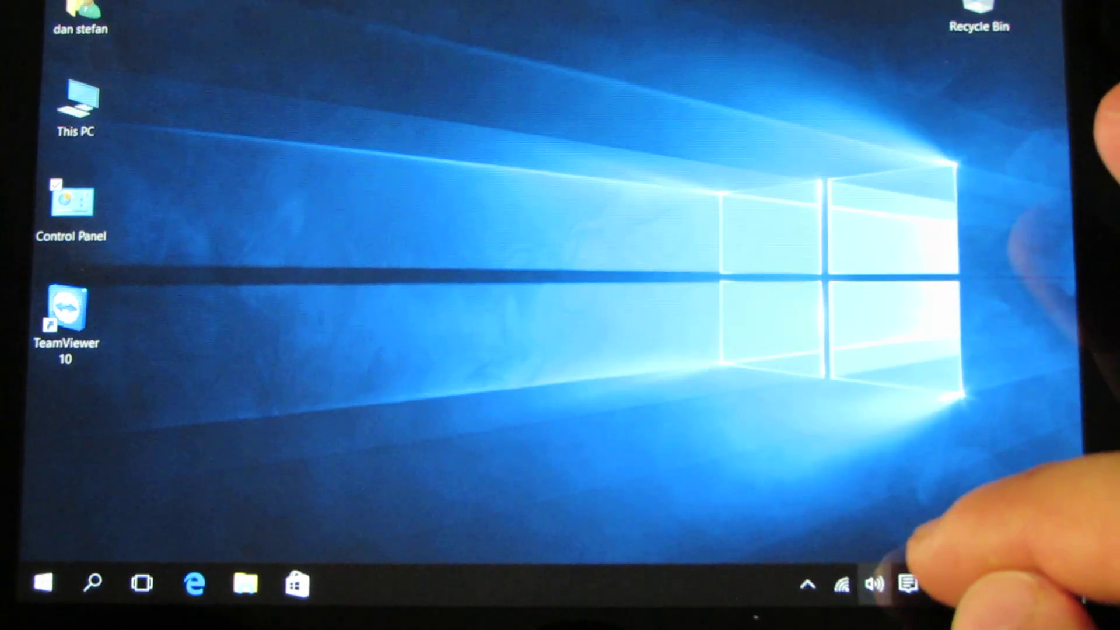
{"action": "left_click", "coordinate": [874, 584]}
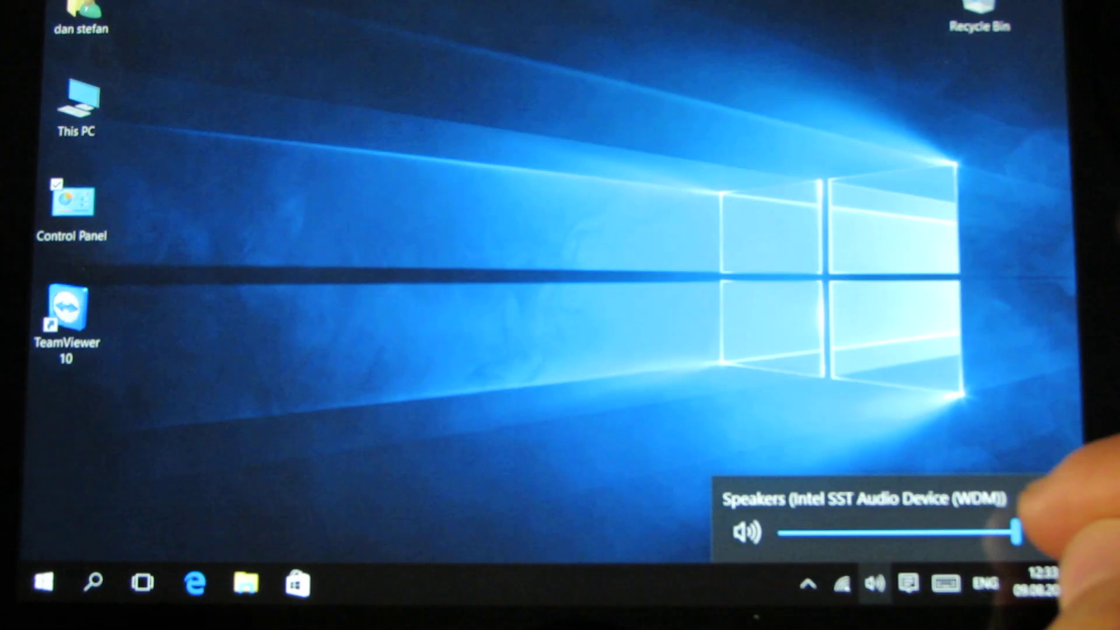
{"action": "left_click", "coordinate": [908, 584]}
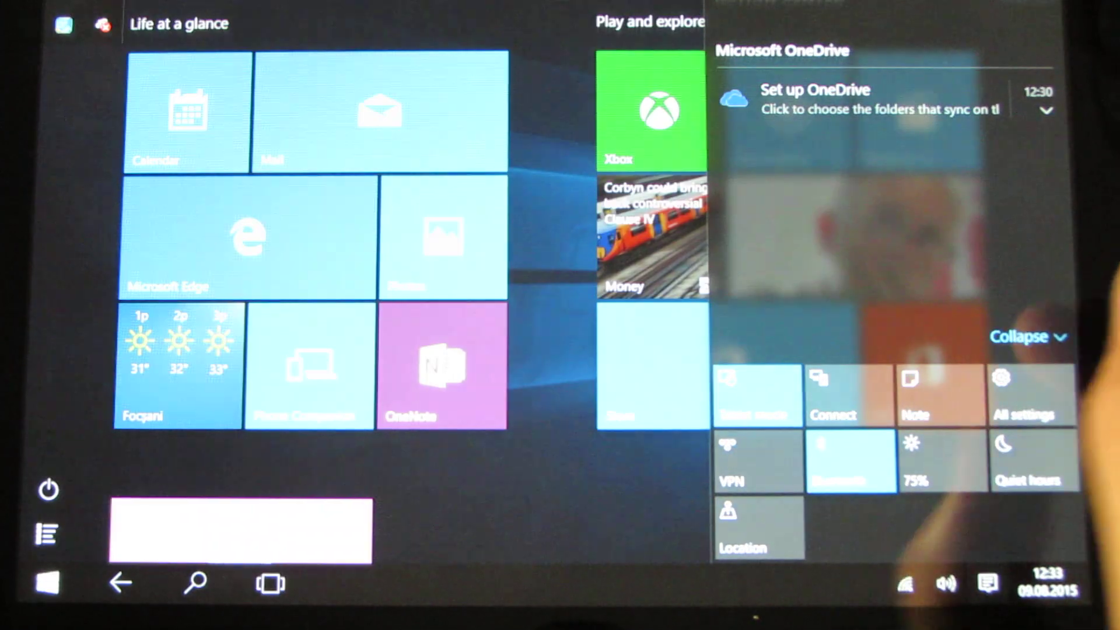
{"action": "left_click", "coordinate": [625, 35]}
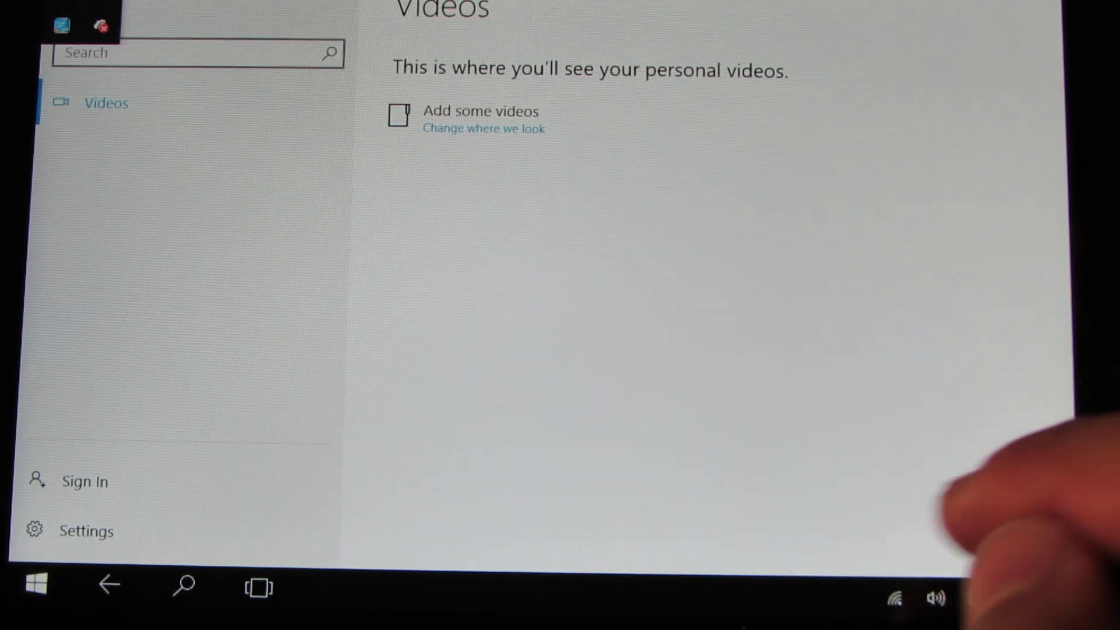
Browse the Start screen, All apps list and Movies & TV, then open Settings
{"action": "left_click", "coordinate": [18, 586]}
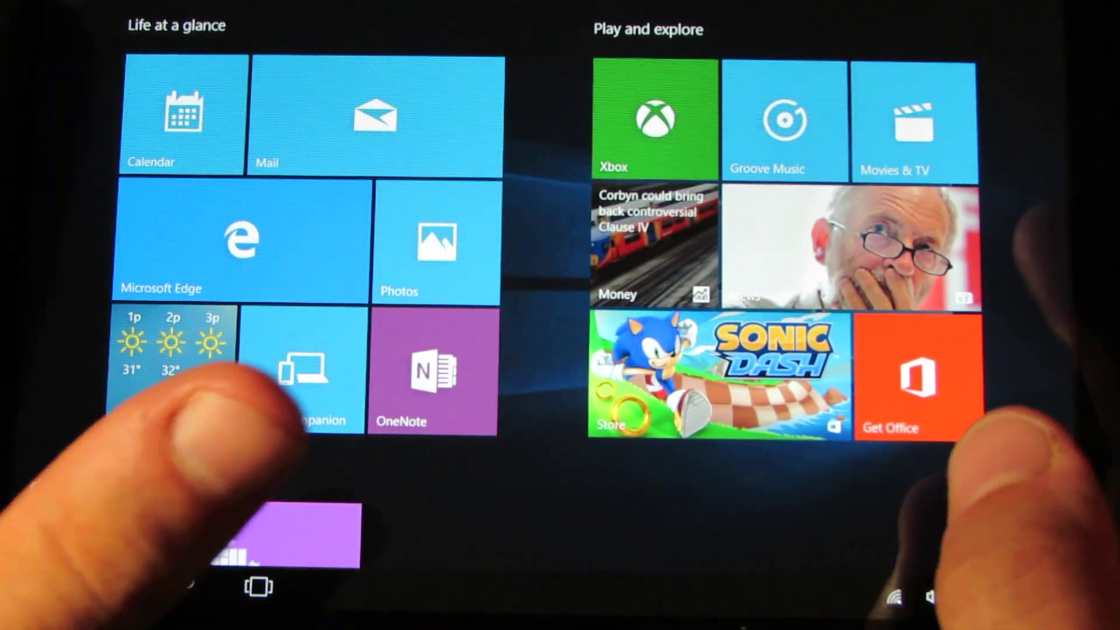
{"action": "left_click", "coordinate": [35, 532]}
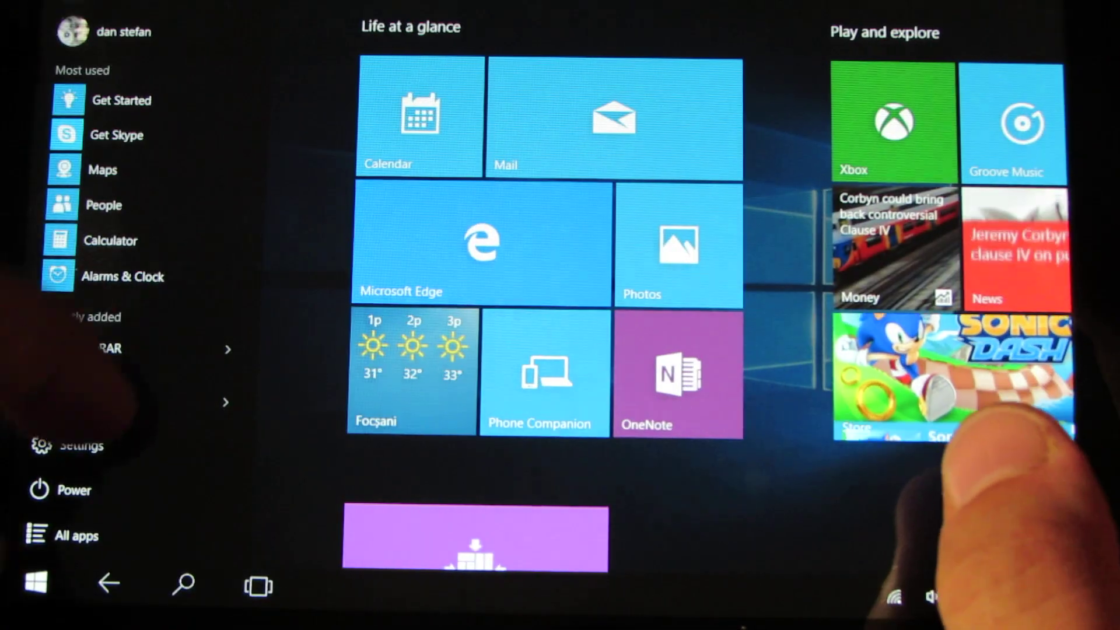
{"action": "scroll", "coordinate": [141, 307], "scroll_direction": "down", "scroll_amount": 15}
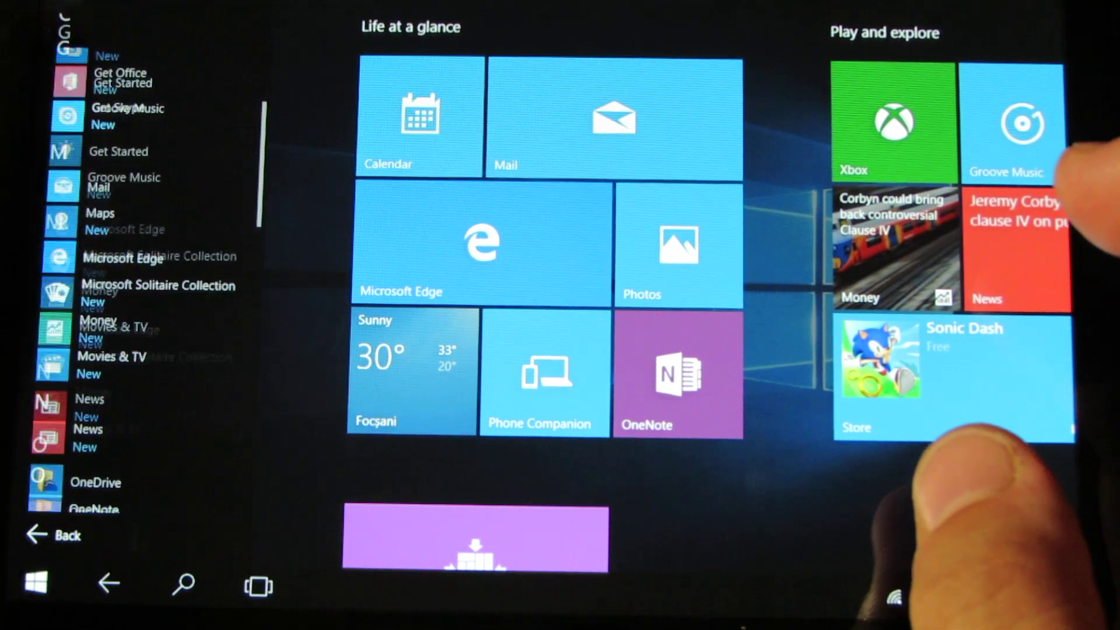
{"action": "left_click", "coordinate": [1059, 162]}
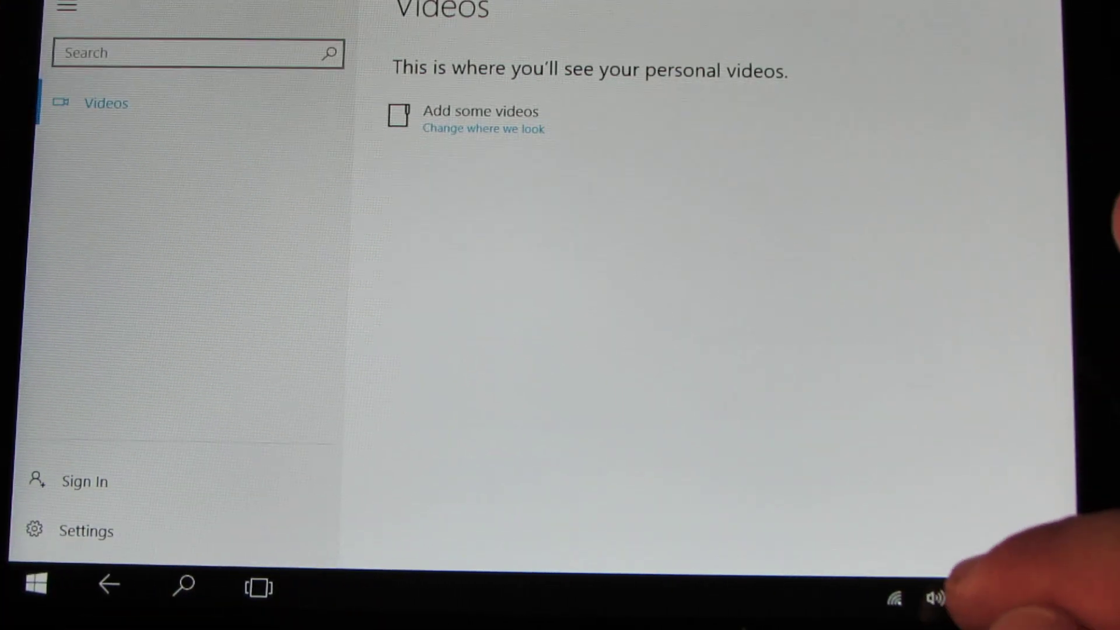
{"action": "left_click", "coordinate": [976, 598]}
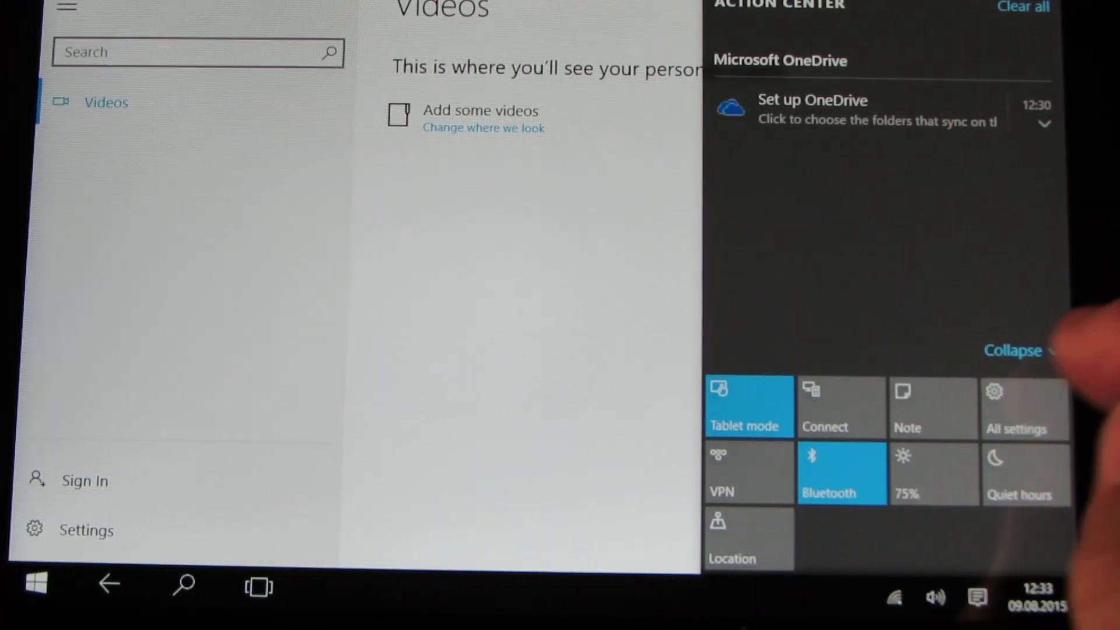
{"action": "left_click", "coordinate": [1019, 407]}
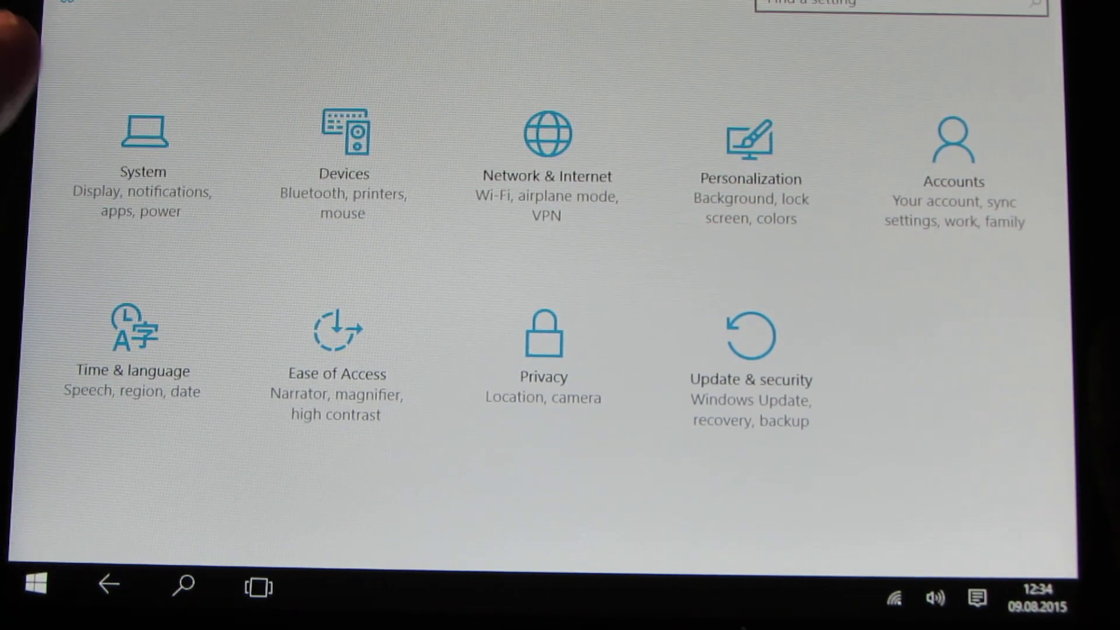
Browse System pages: Notifications, Apps, Multitasking, Tablet mode, Power, Storage, Offline maps, Default apps, About
{"action": "left_click", "coordinate": [145, 100]}
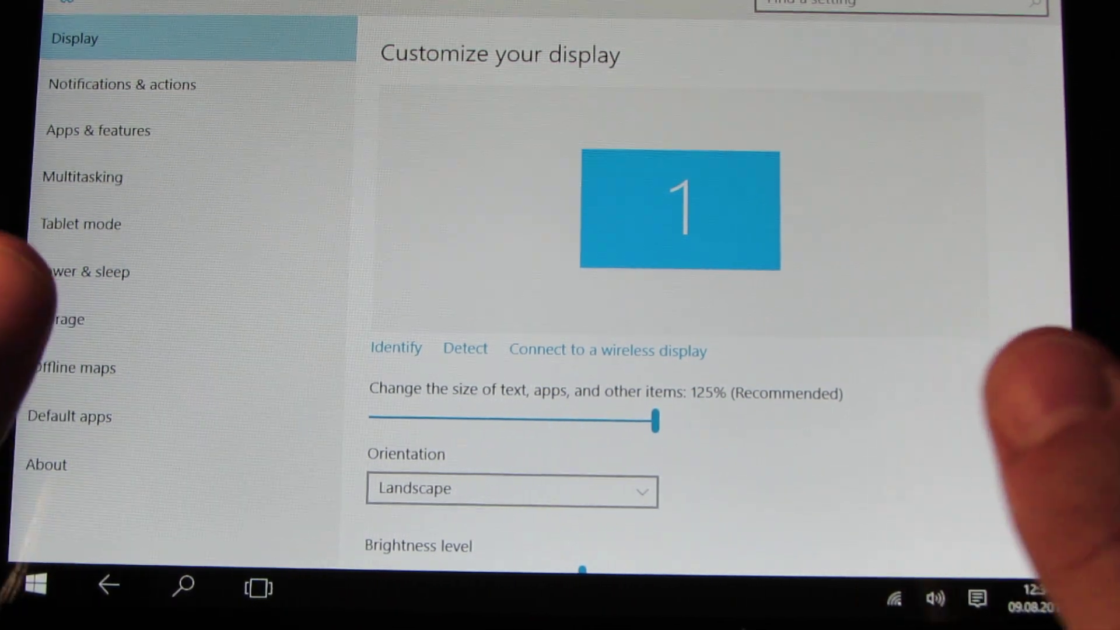
{"action": "left_click", "coordinate": [122, 83]}
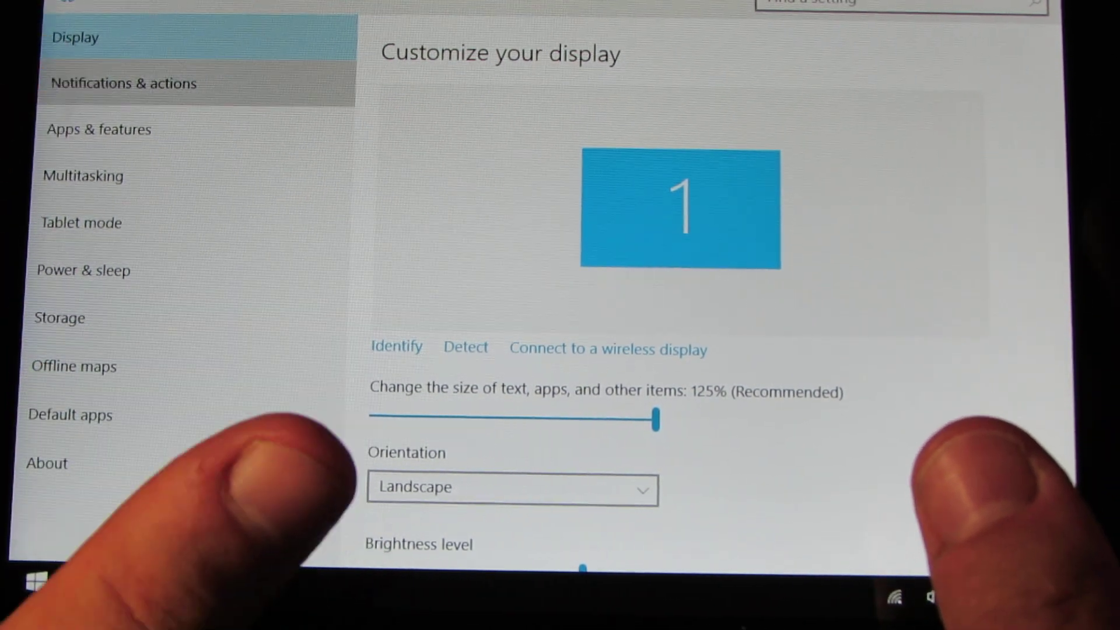
{"action": "left_click", "coordinate": [98, 130]}
{"action": "left_click", "coordinate": [82, 176]}
{"action": "left_click", "coordinate": [82, 223]}
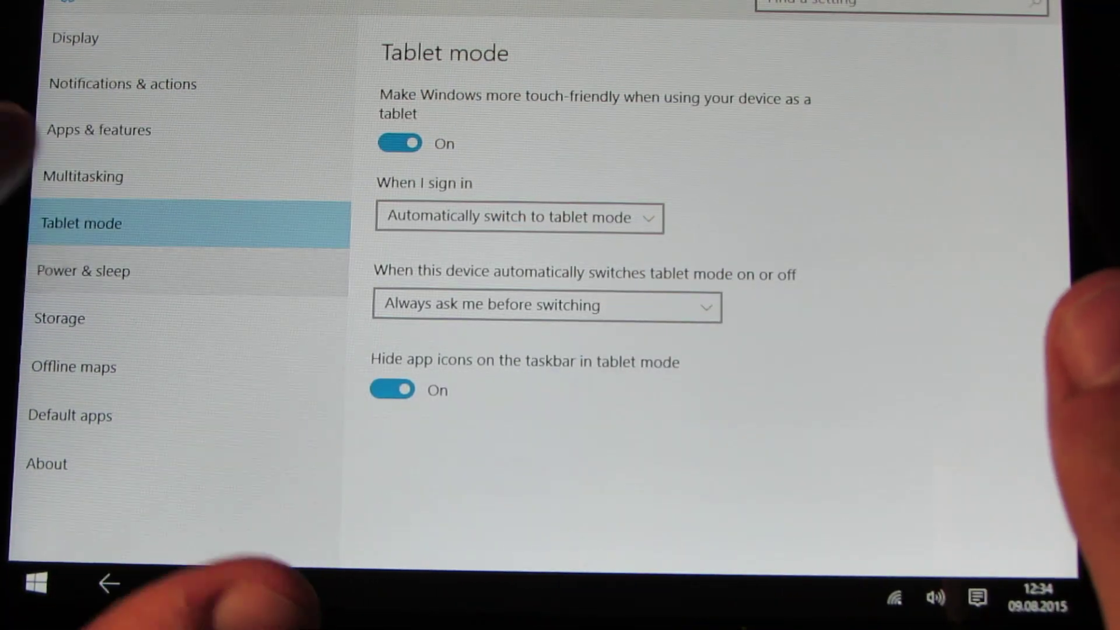
{"action": "left_click", "coordinate": [83, 271]}
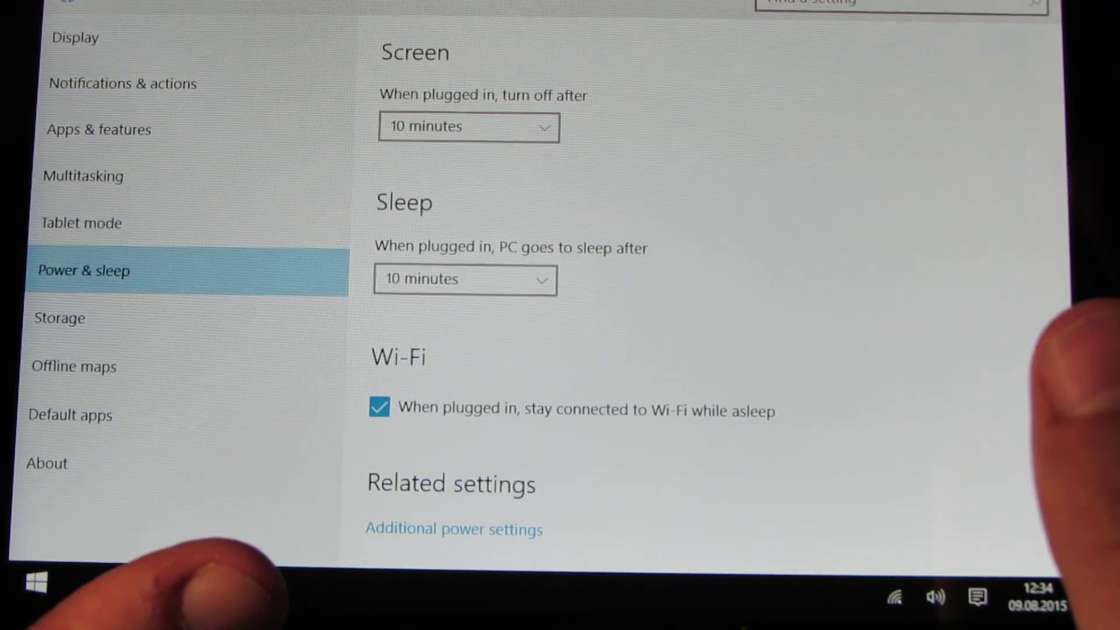
{"action": "left_click", "coordinate": [60, 317]}
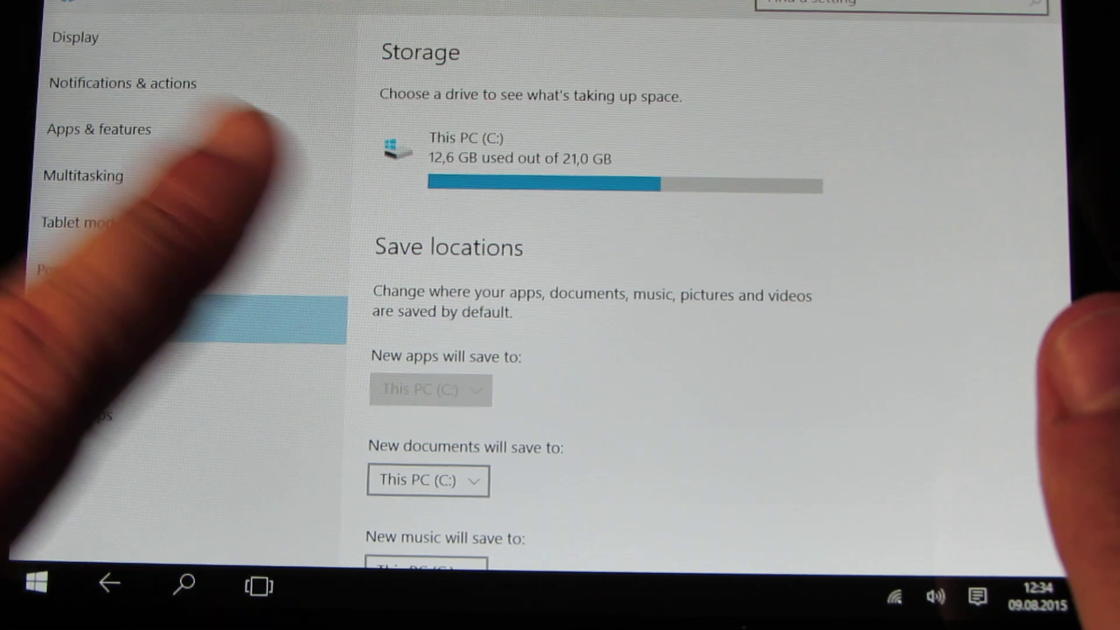
{"action": "left_click", "coordinate": [74, 367]}
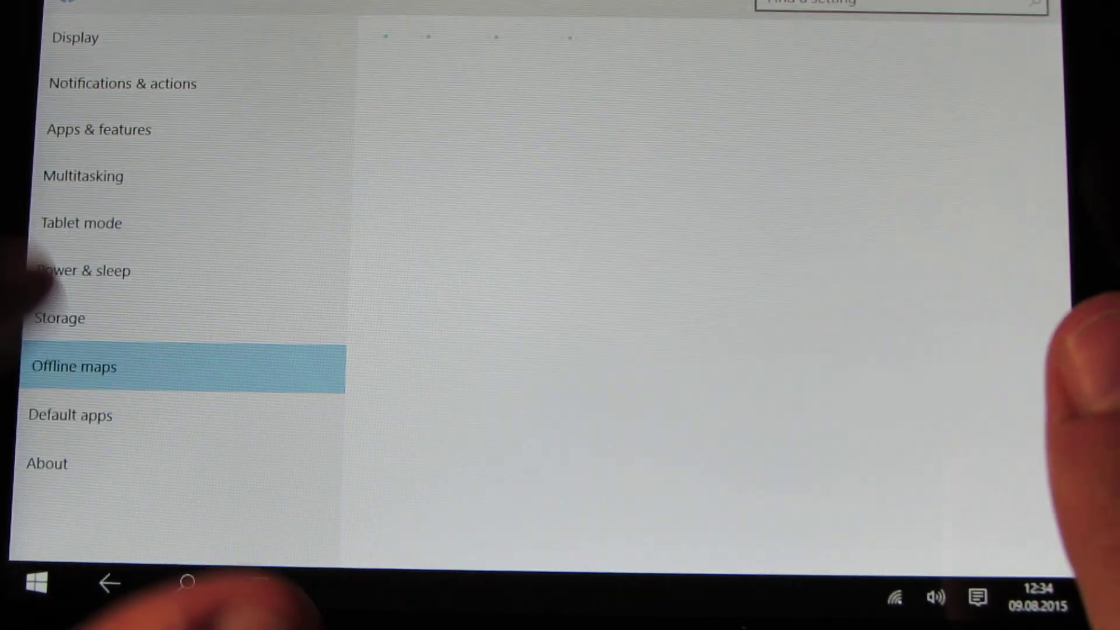
{"action": "left_click", "coordinate": [70, 416]}
{"action": "left_click", "coordinate": [46, 463]}
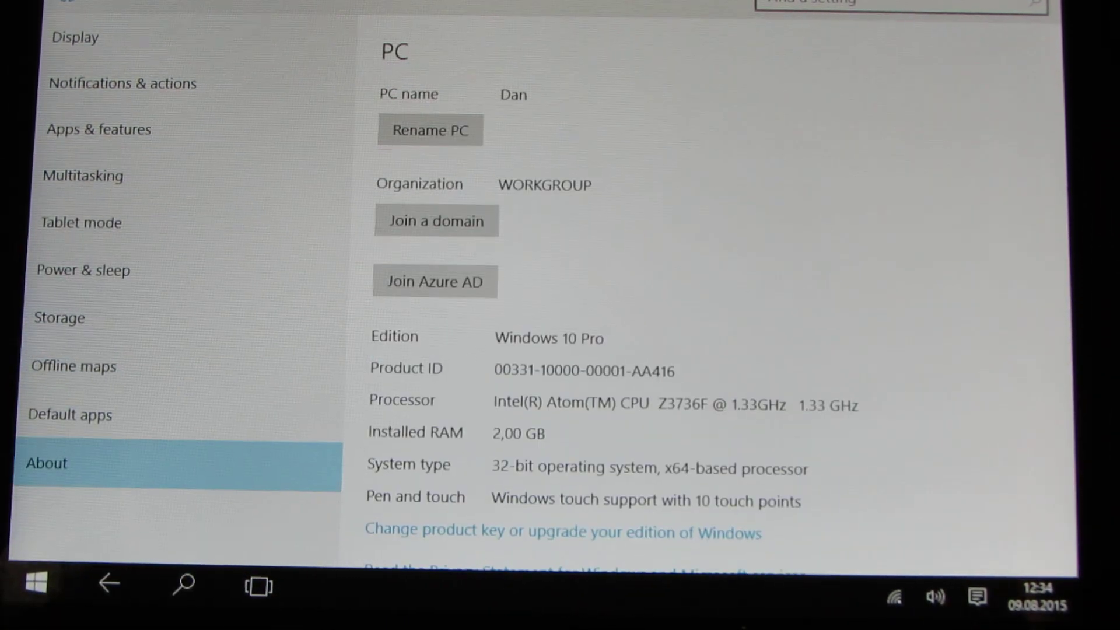